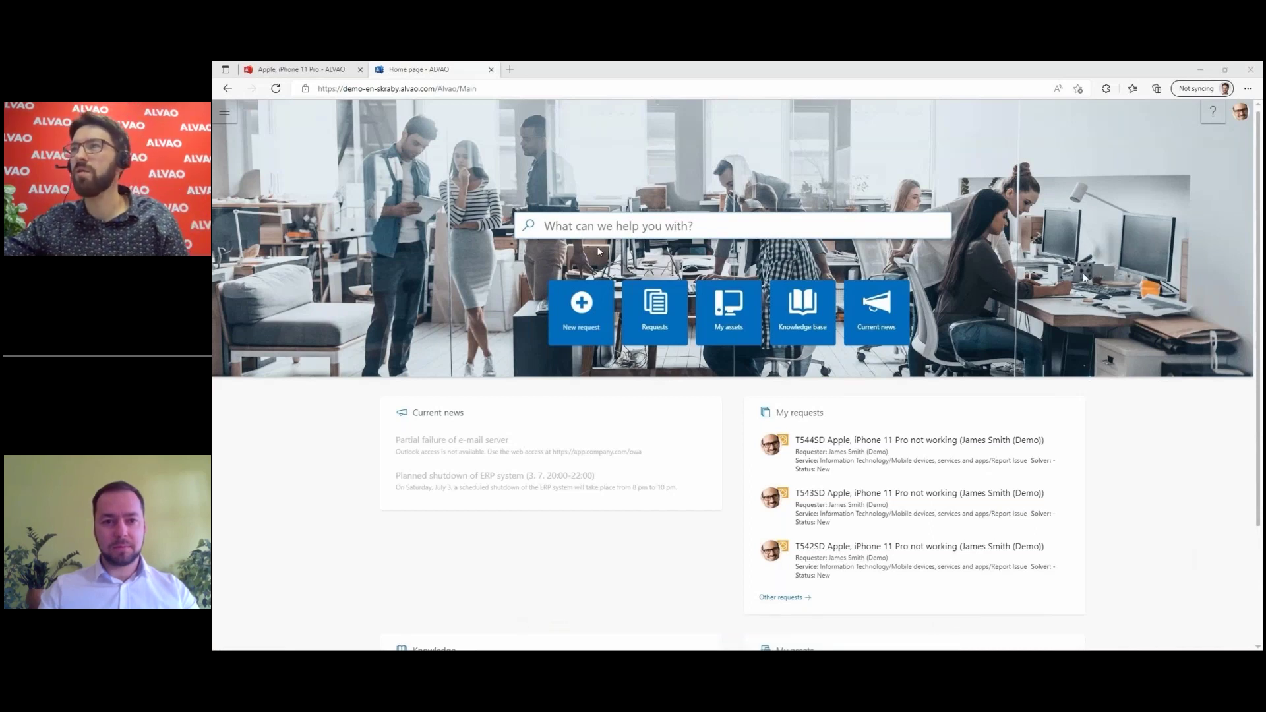
Step: Search the portal home page for 'Phone', then scroll down to the Knowledge and My assets panels
mouse_move(1101, 208)
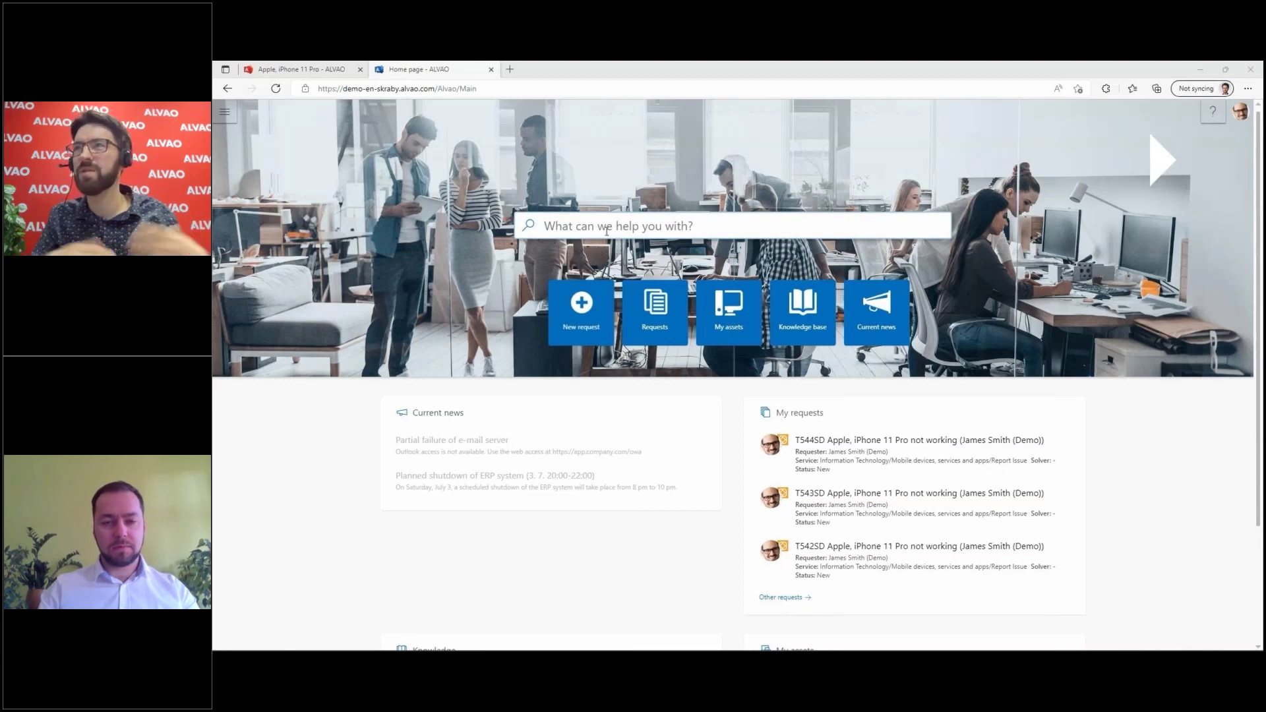
left_click(607, 228)
type("Phone")
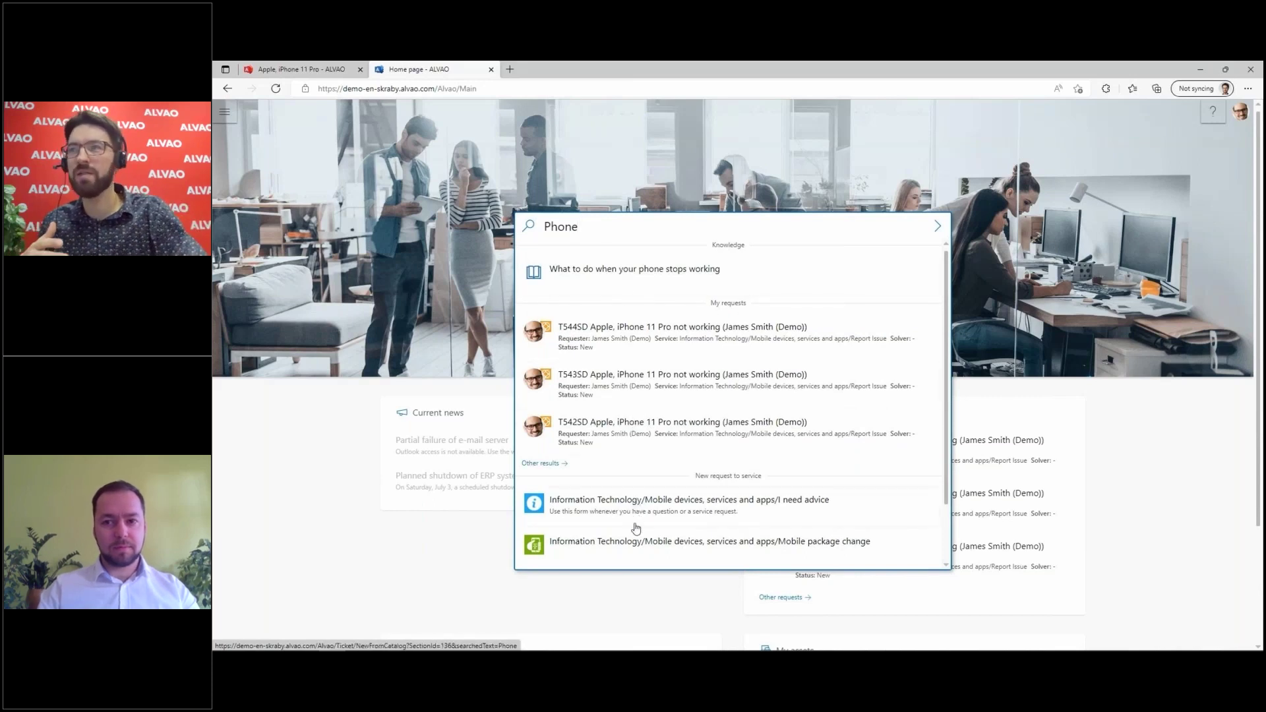
left_click(970, 294)
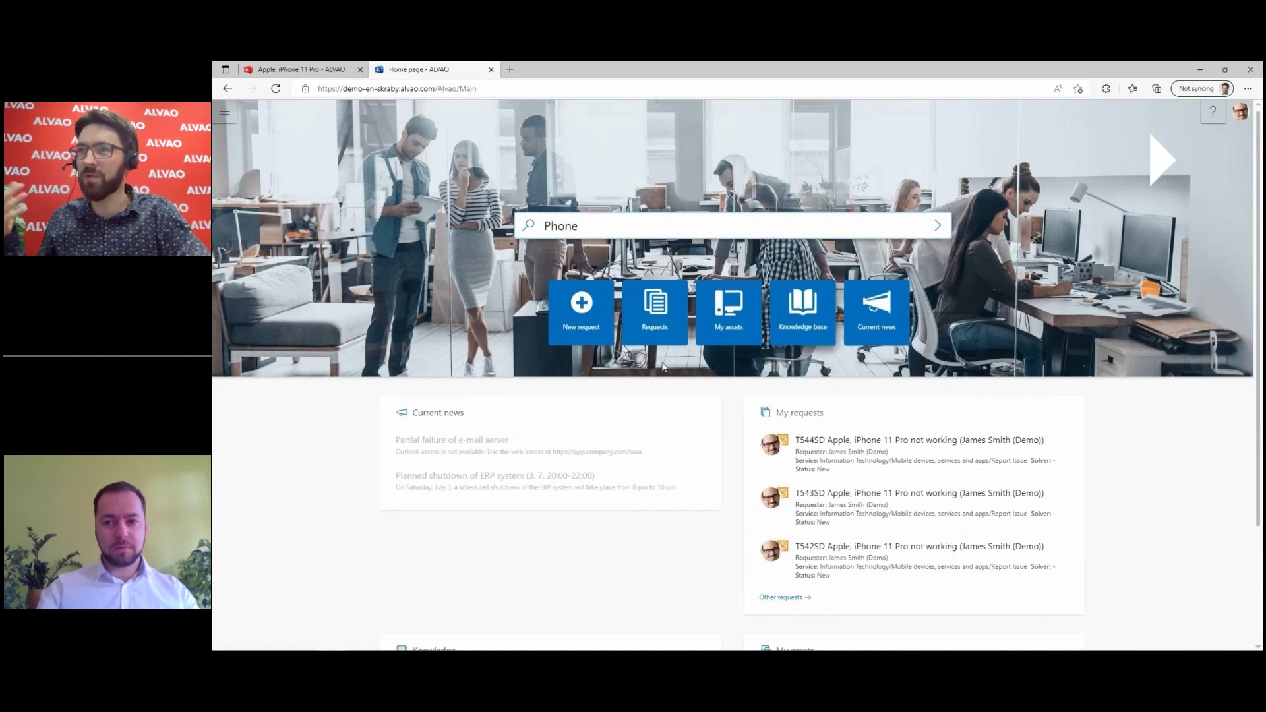
scroll(732, 501, "down", 2)
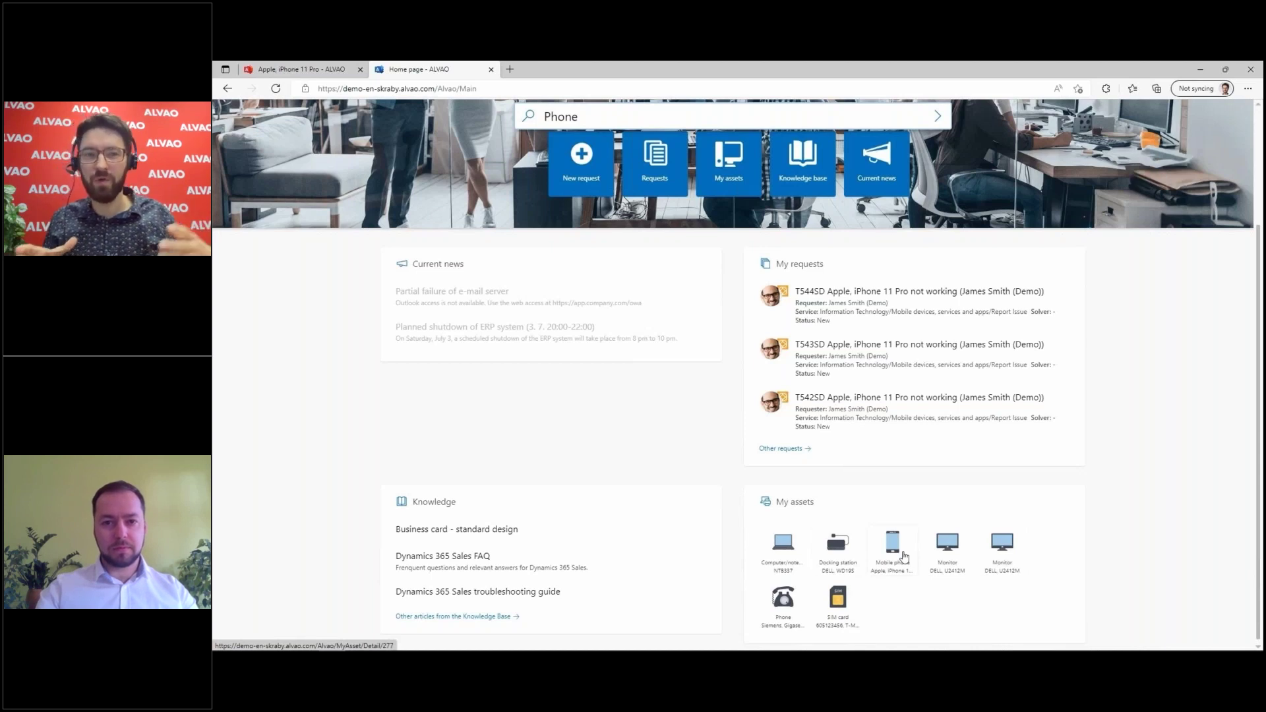
Step: Report 'Broken glass.' on the Apple iPhone 11 Pro asset and open the new request T545SD
left_click(890, 557)
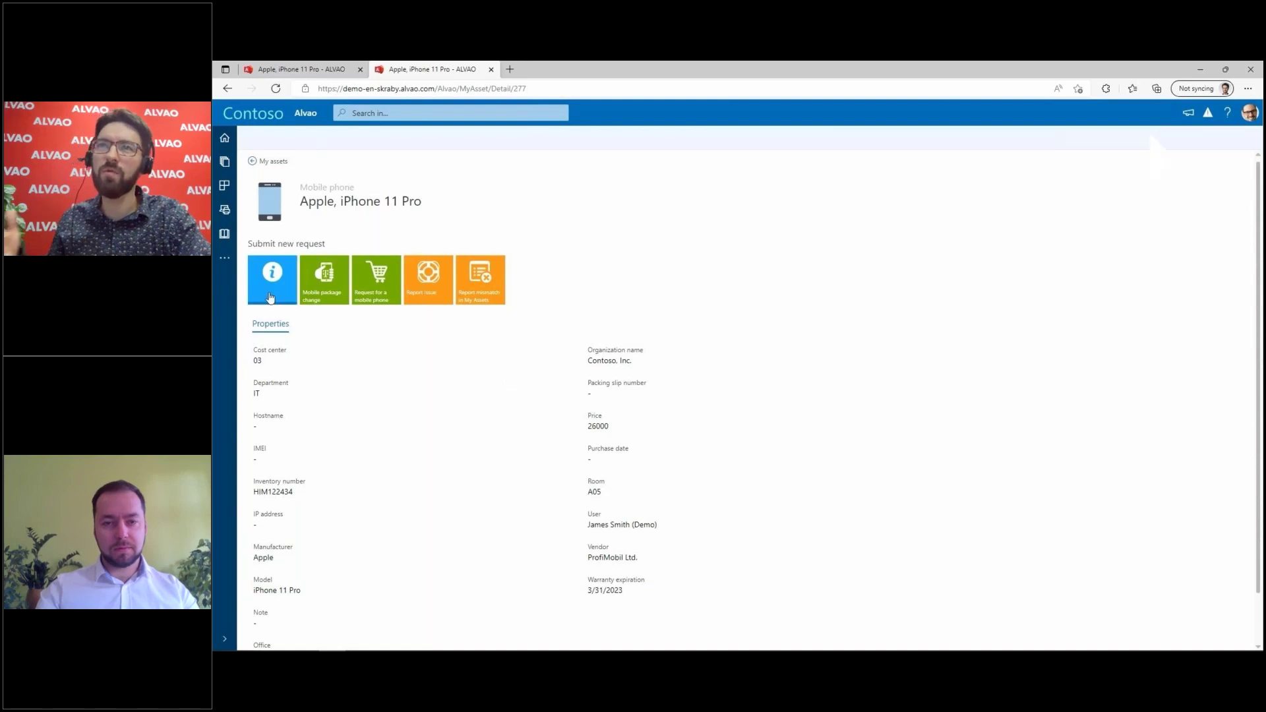
left_click(415, 288)
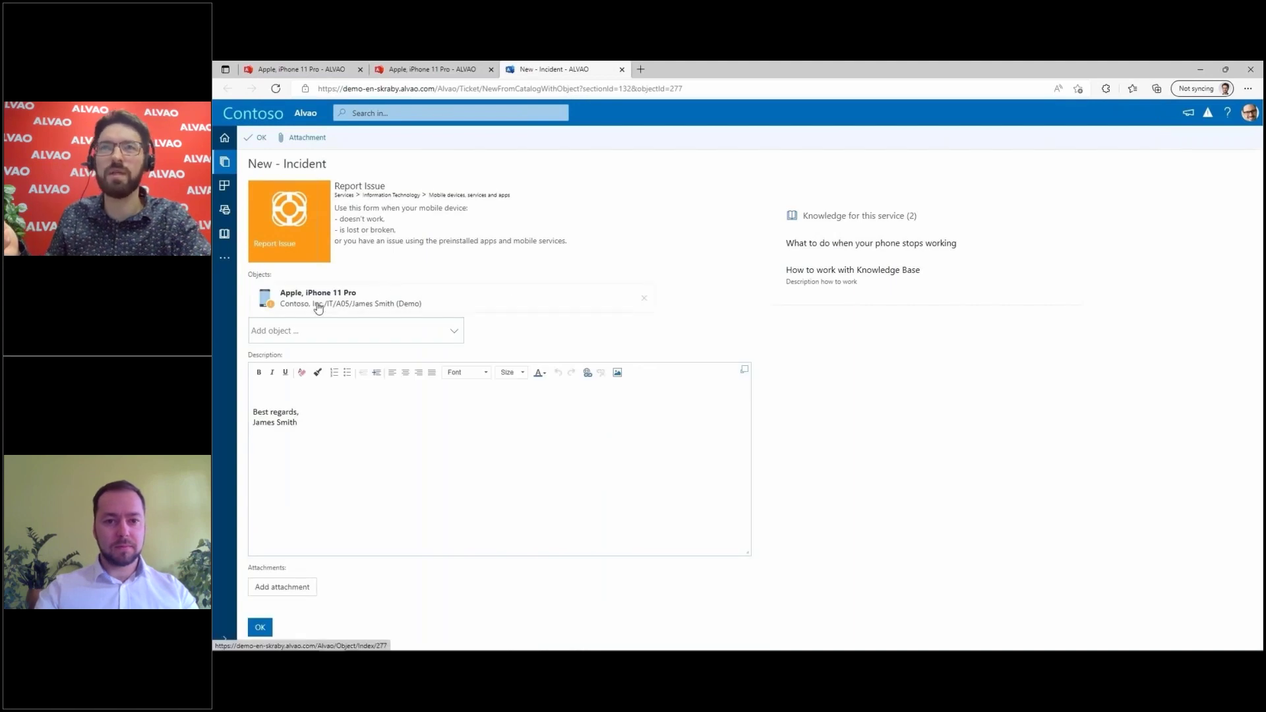
left_click(263, 389)
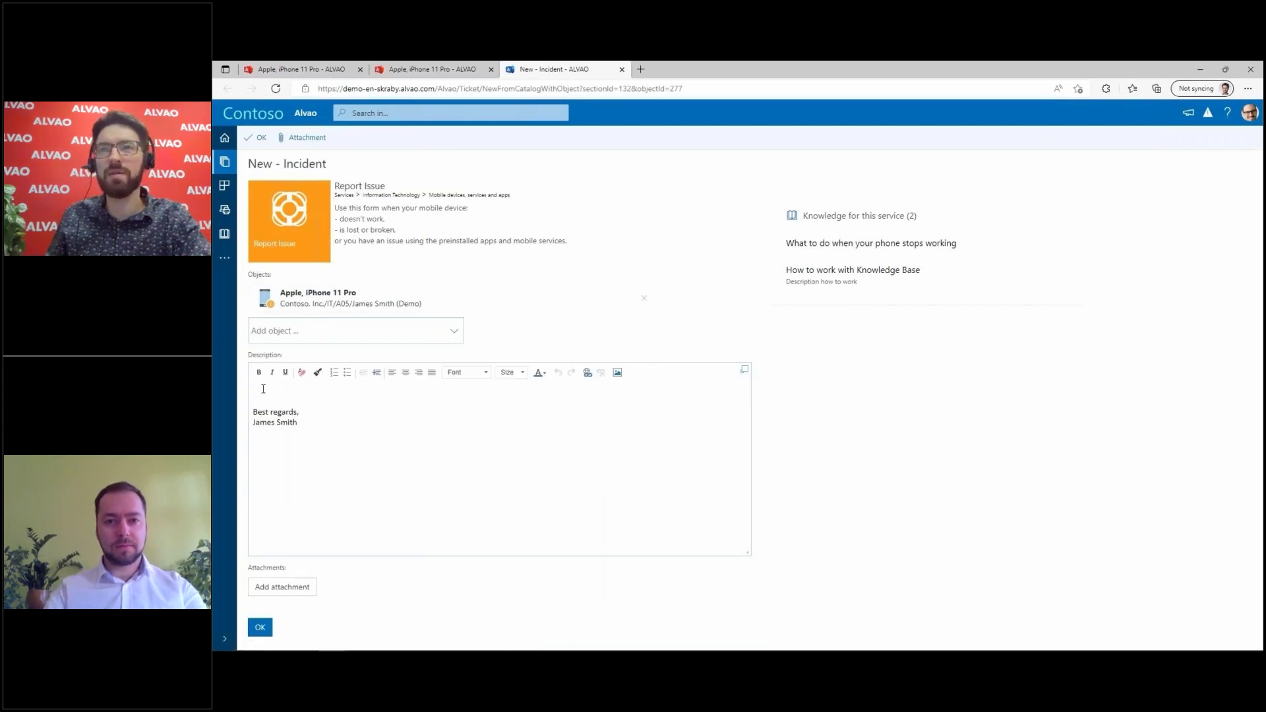
type("Broken glass.")
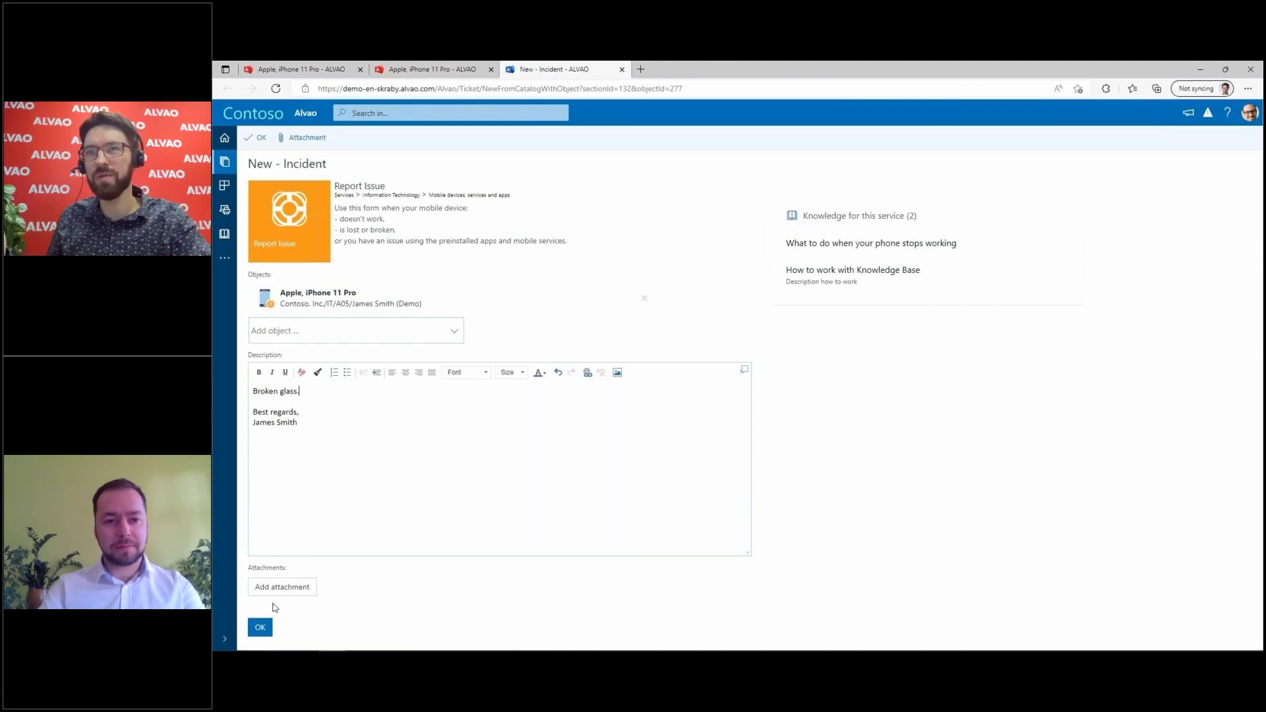
left_click(260, 628)
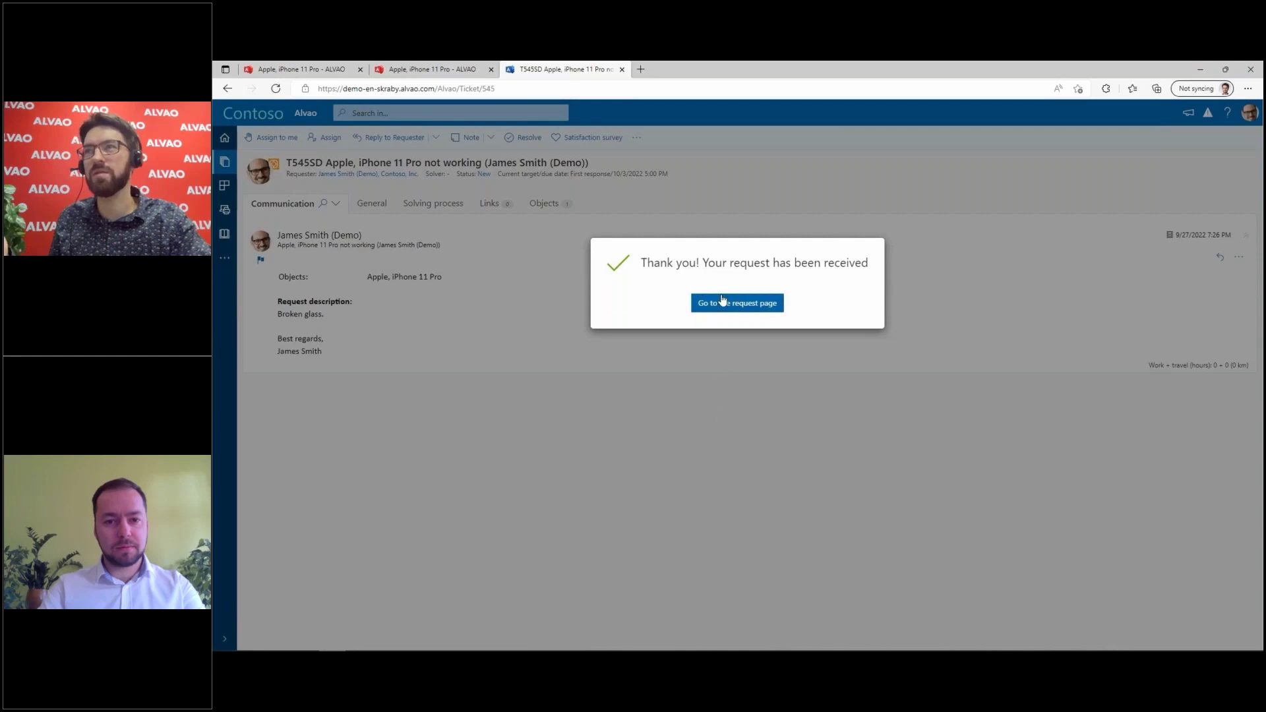
left_click(722, 302)
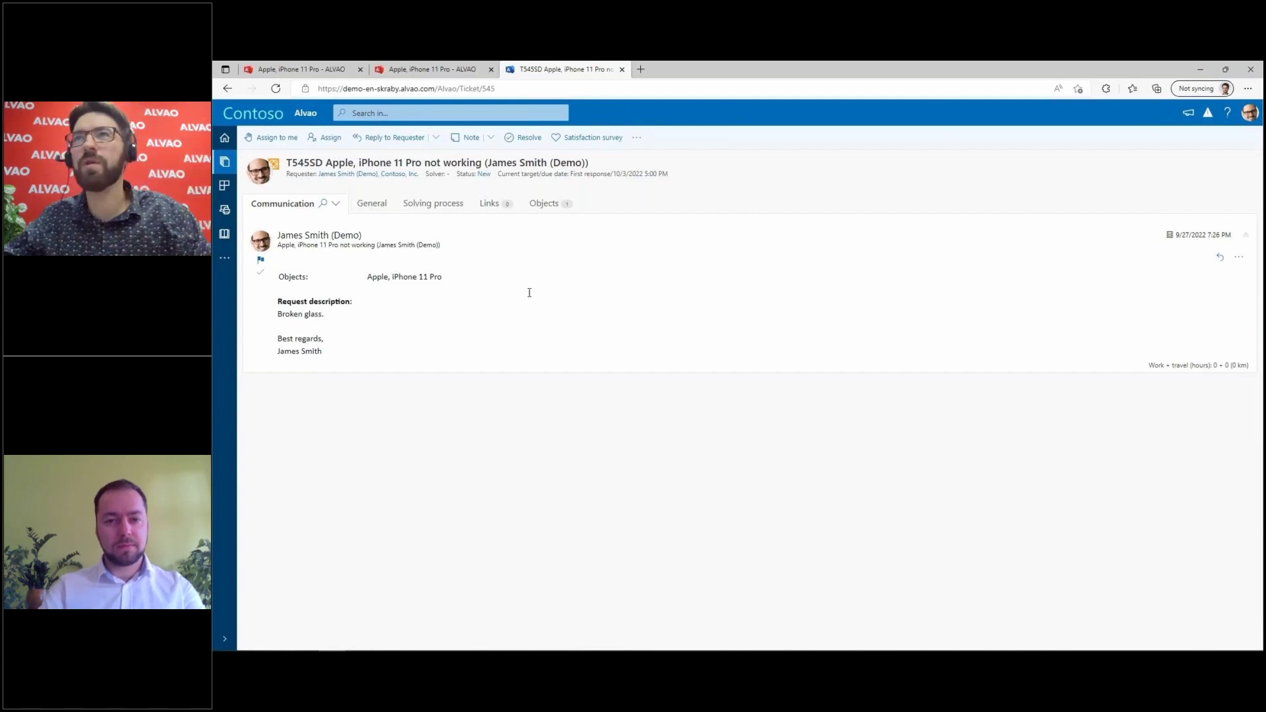
Step: Expand the Solution and Resolved steps of T545SD's solving process, then open the attached iPhone 11 Pro object
mouse_move(492, 421)
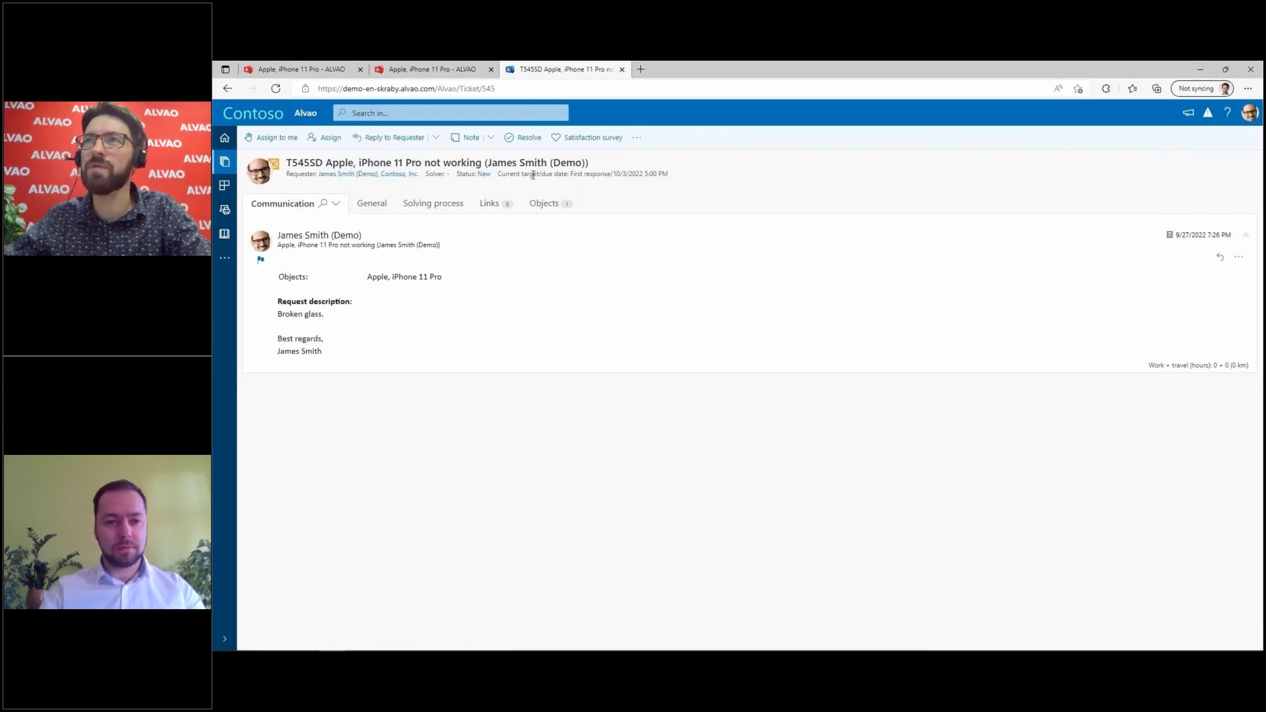
left_click(440, 212)
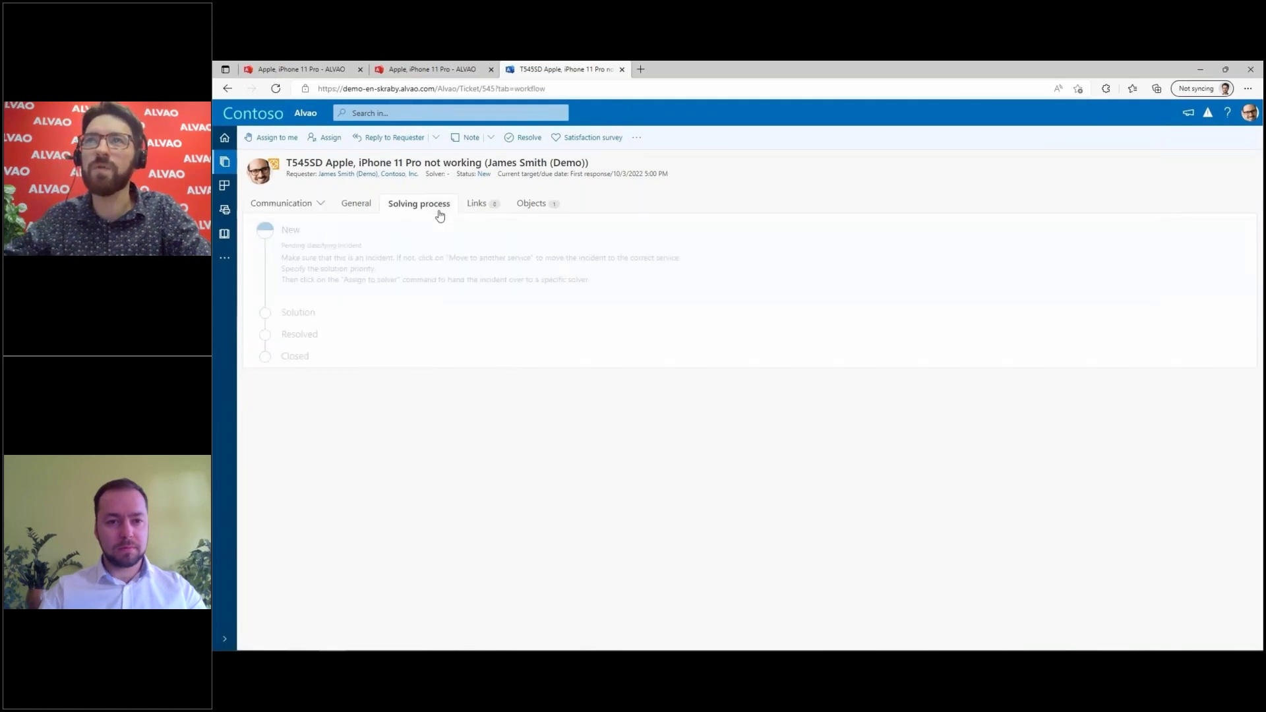
left_click(385, 316)
left_click(356, 419)
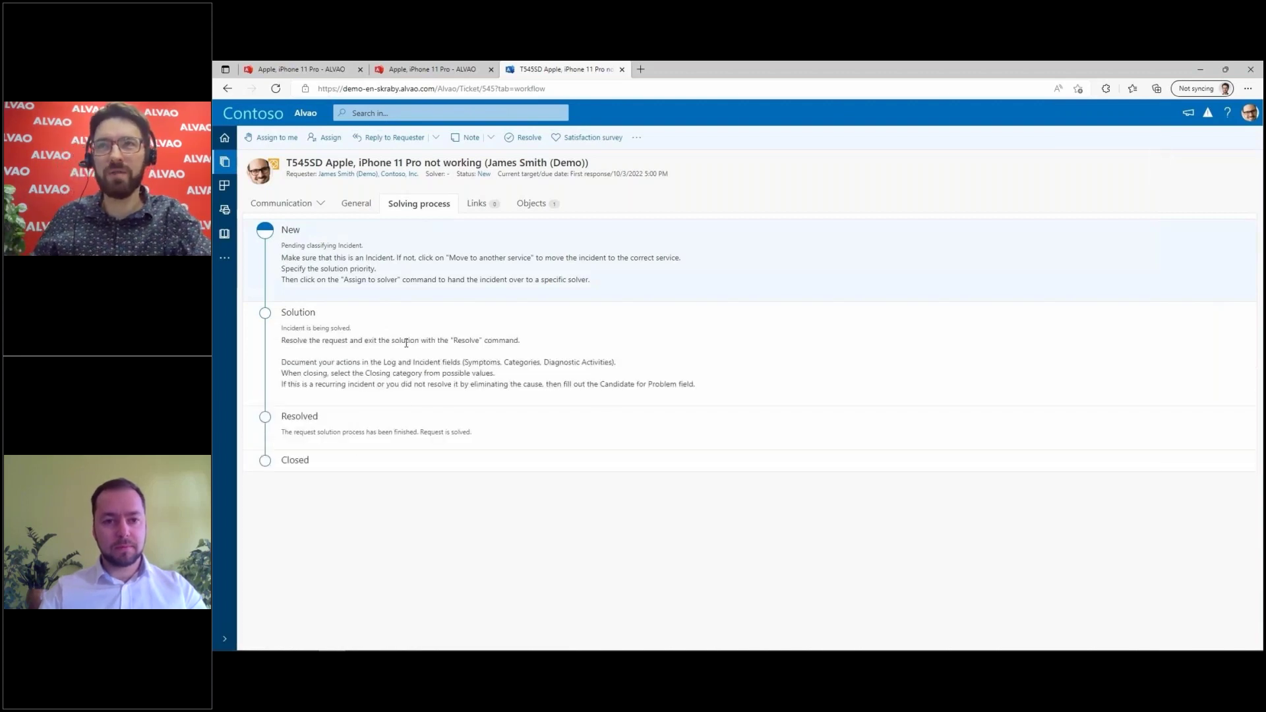
left_click(534, 205)
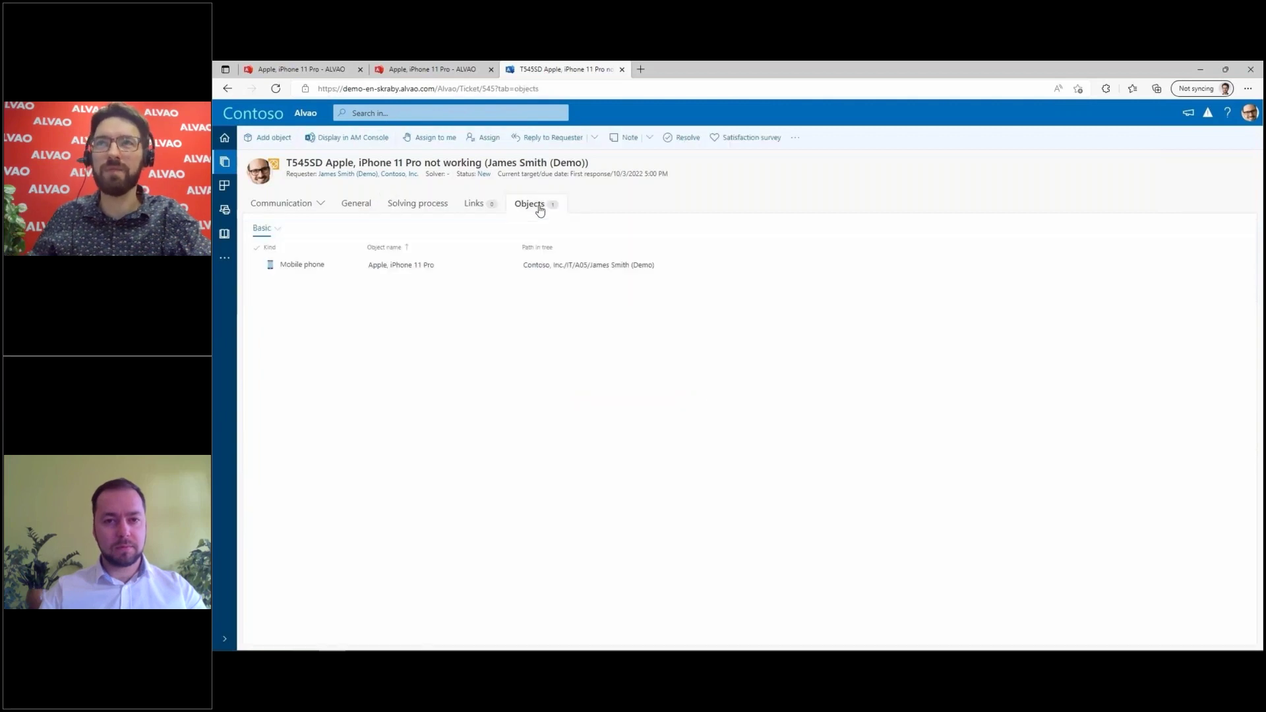
left_click(397, 267)
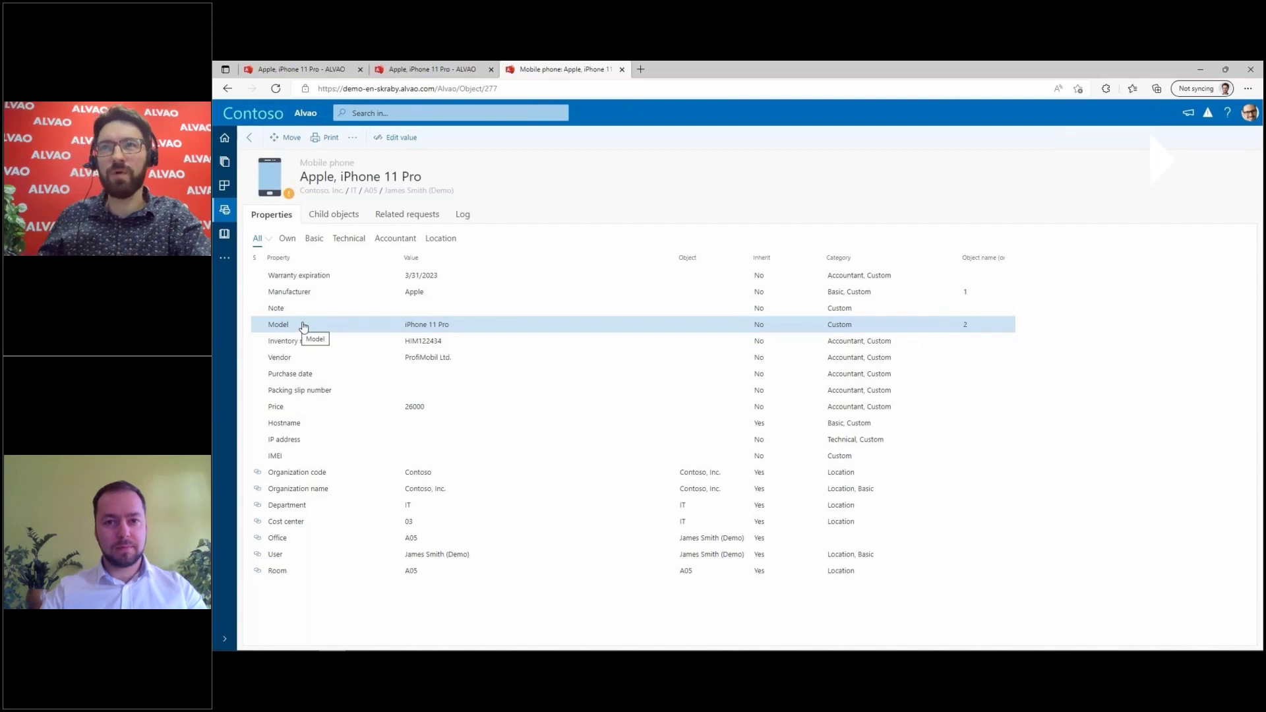
Step: List the iPhone 11 Pro's related requests, then locate the phone in the Objects tree
left_click(361, 313)
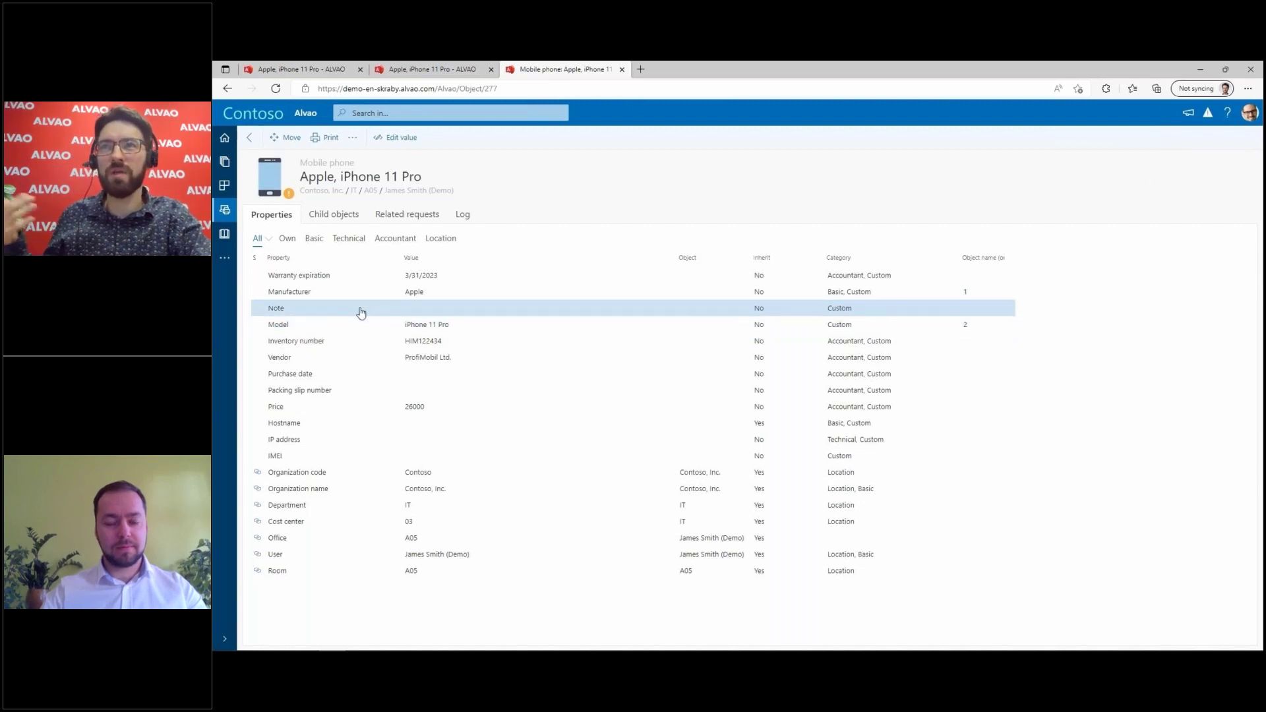
left_click(396, 221)
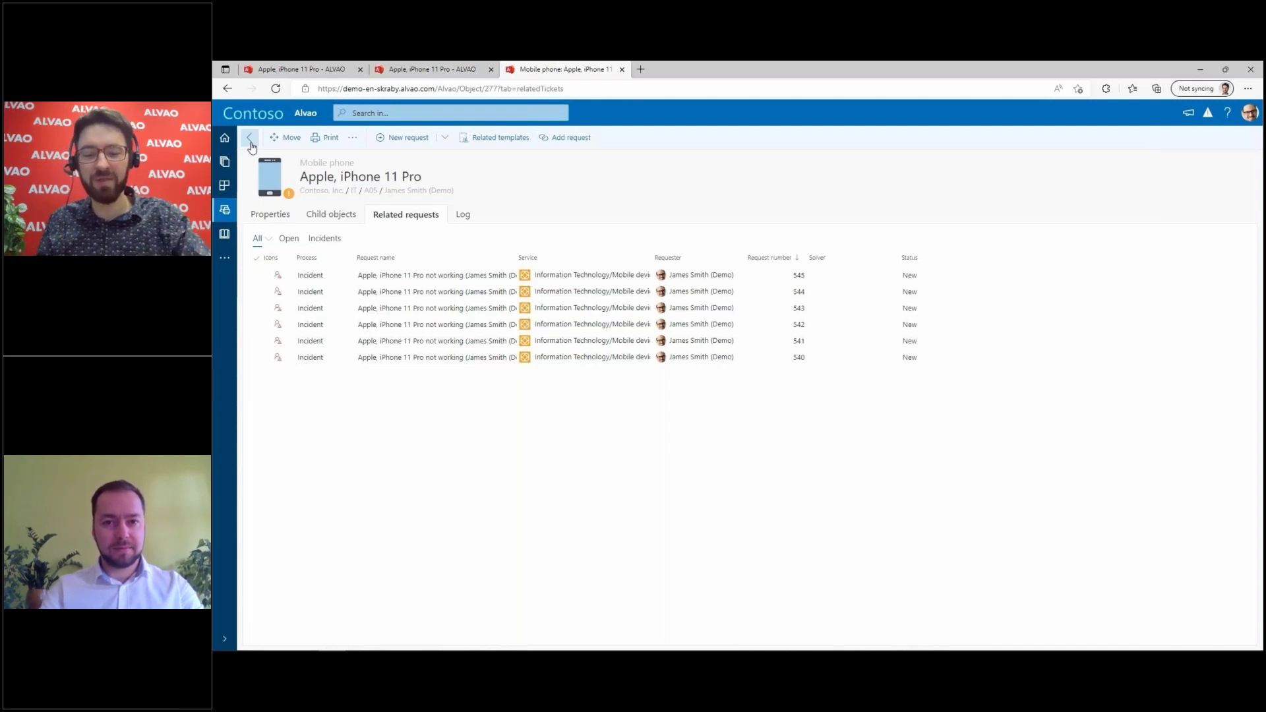
left_click(250, 140)
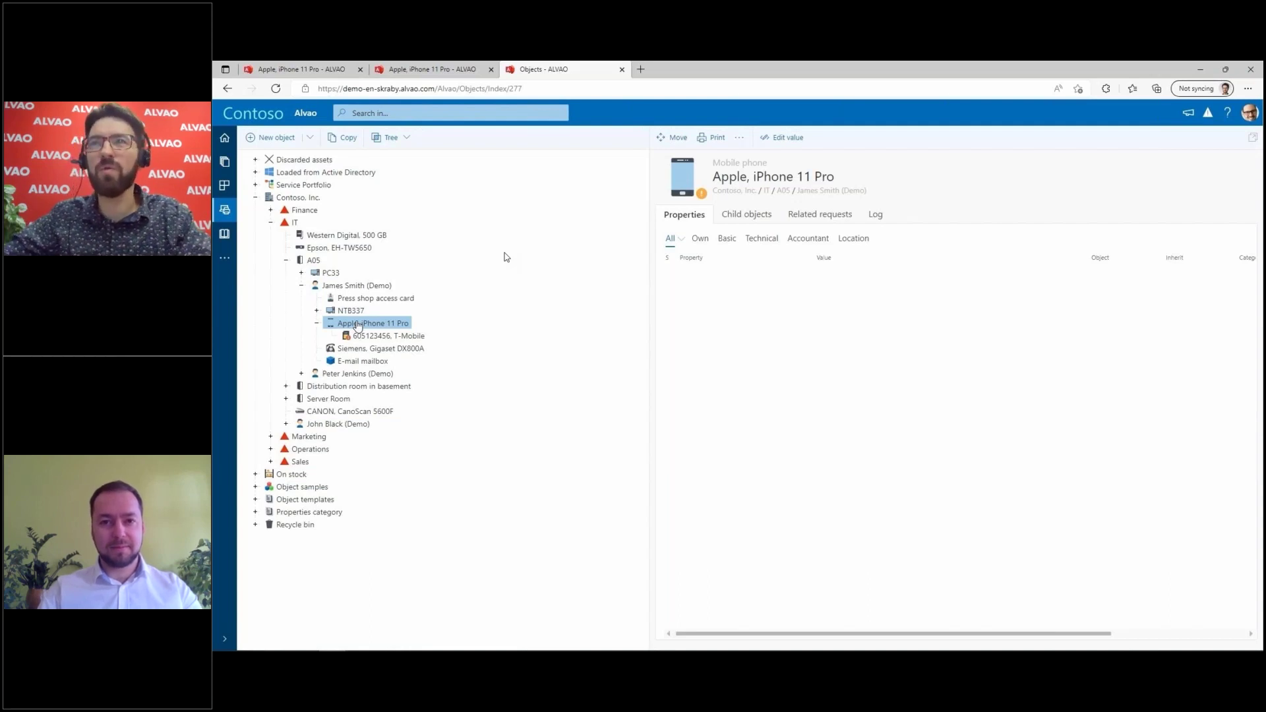
left_click(360, 325)
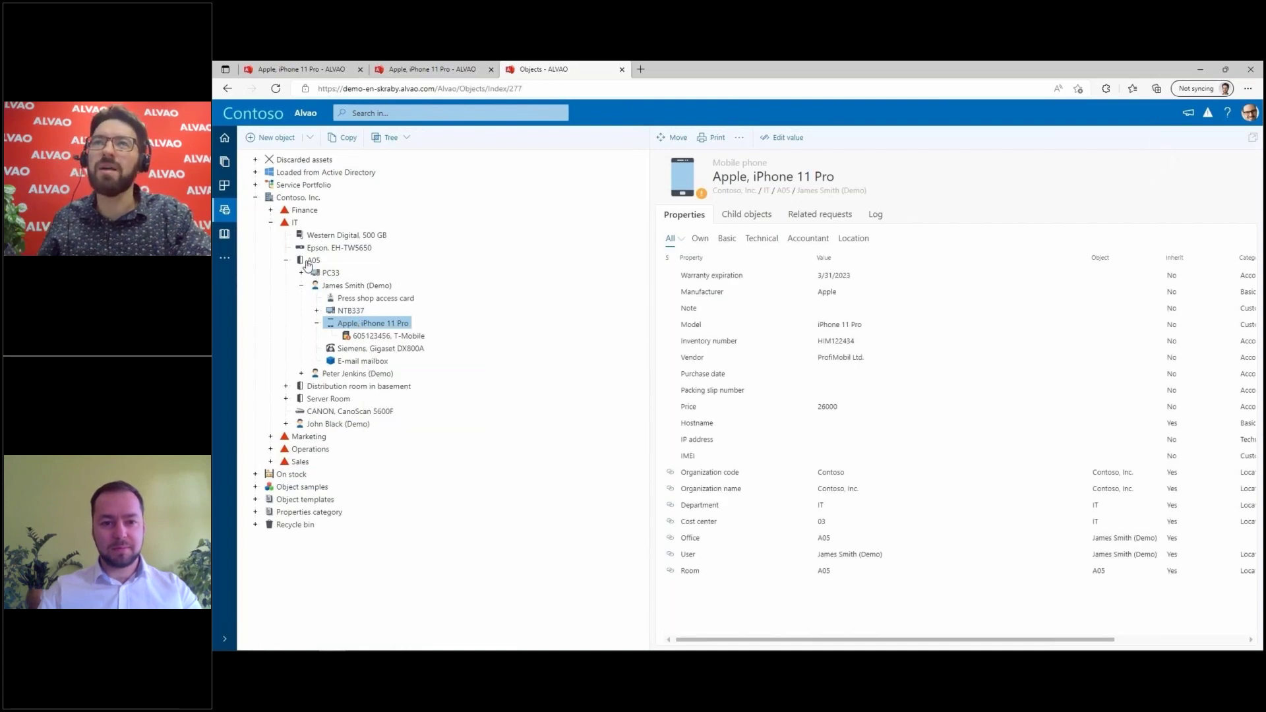
left_click(271, 223)
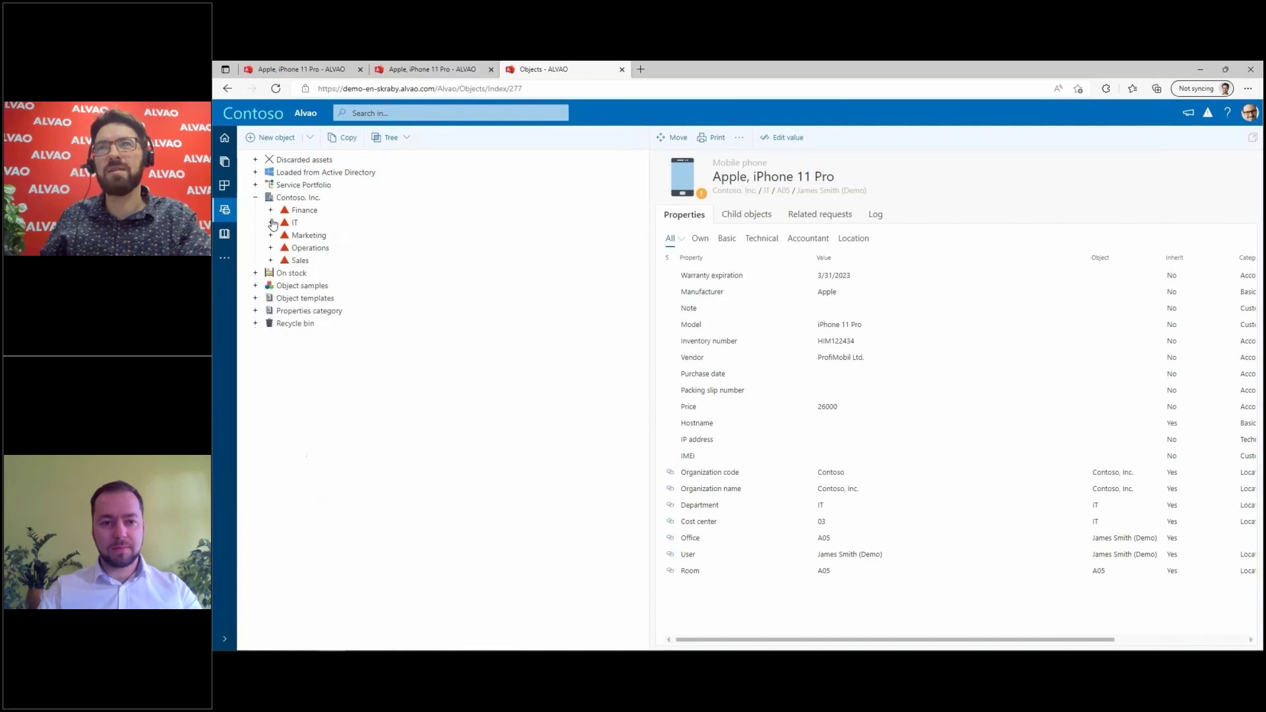
left_click(254, 272)
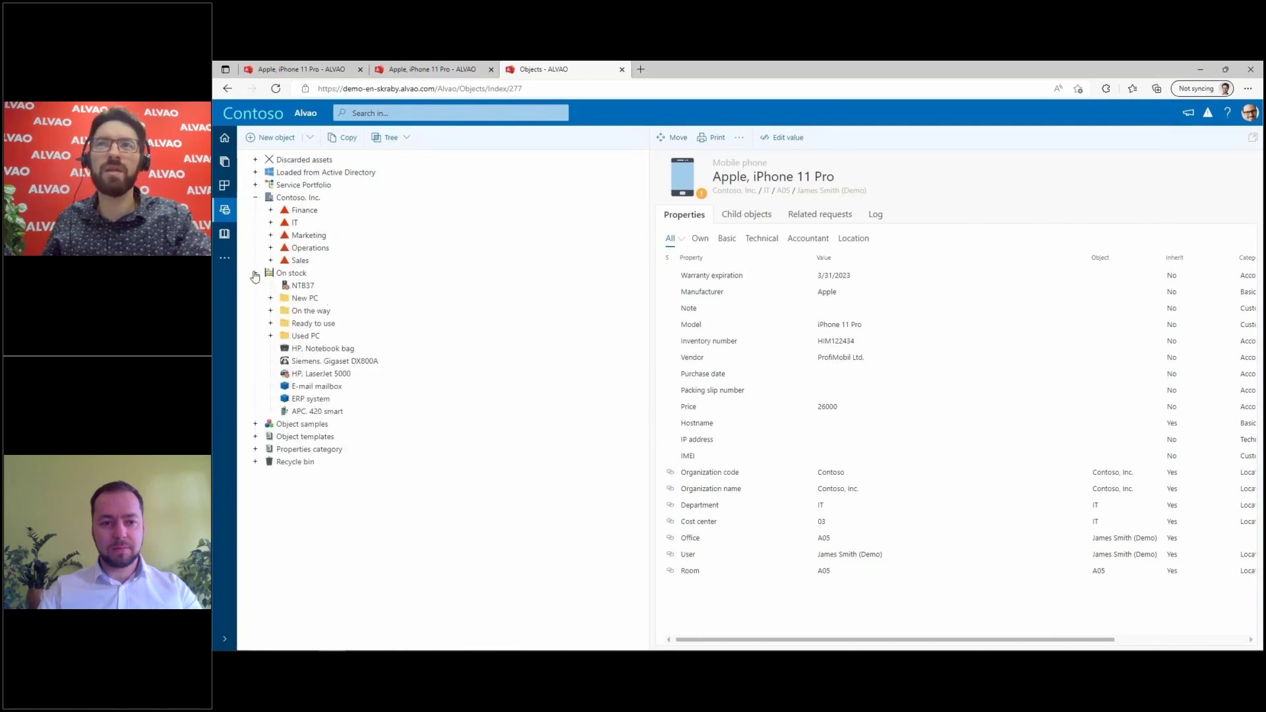
left_click(256, 273)
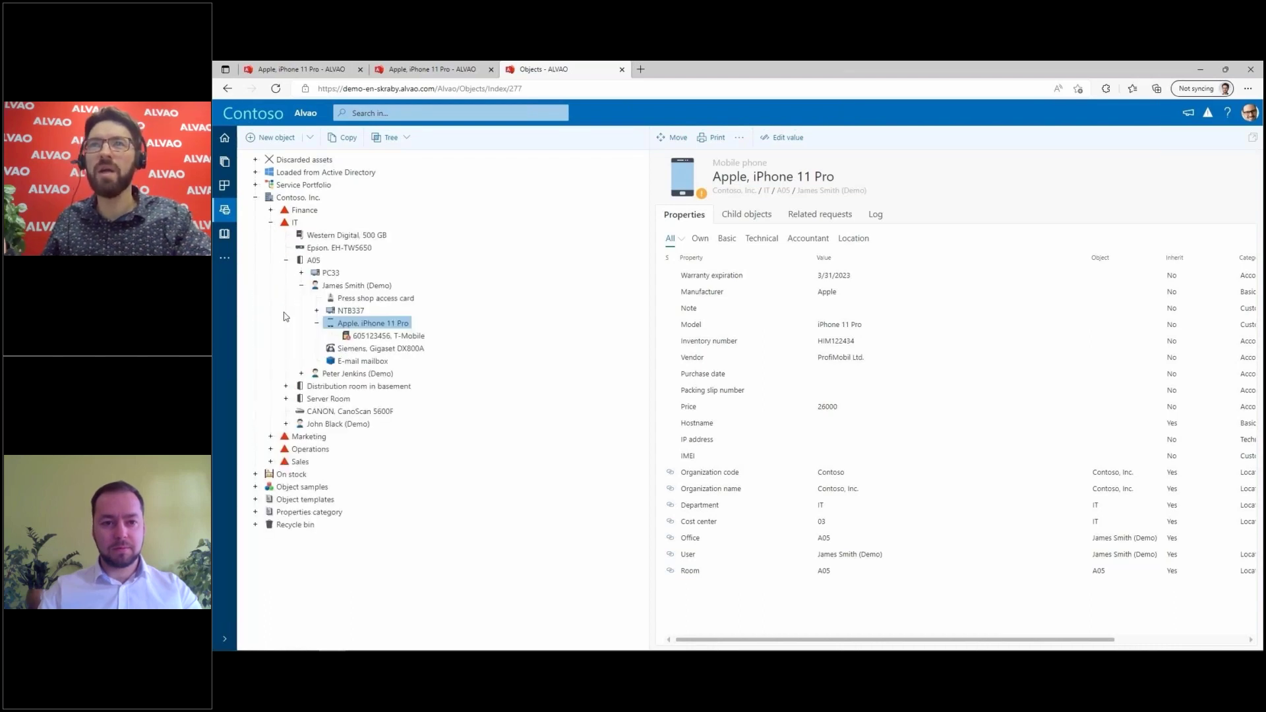
left_click(271, 462)
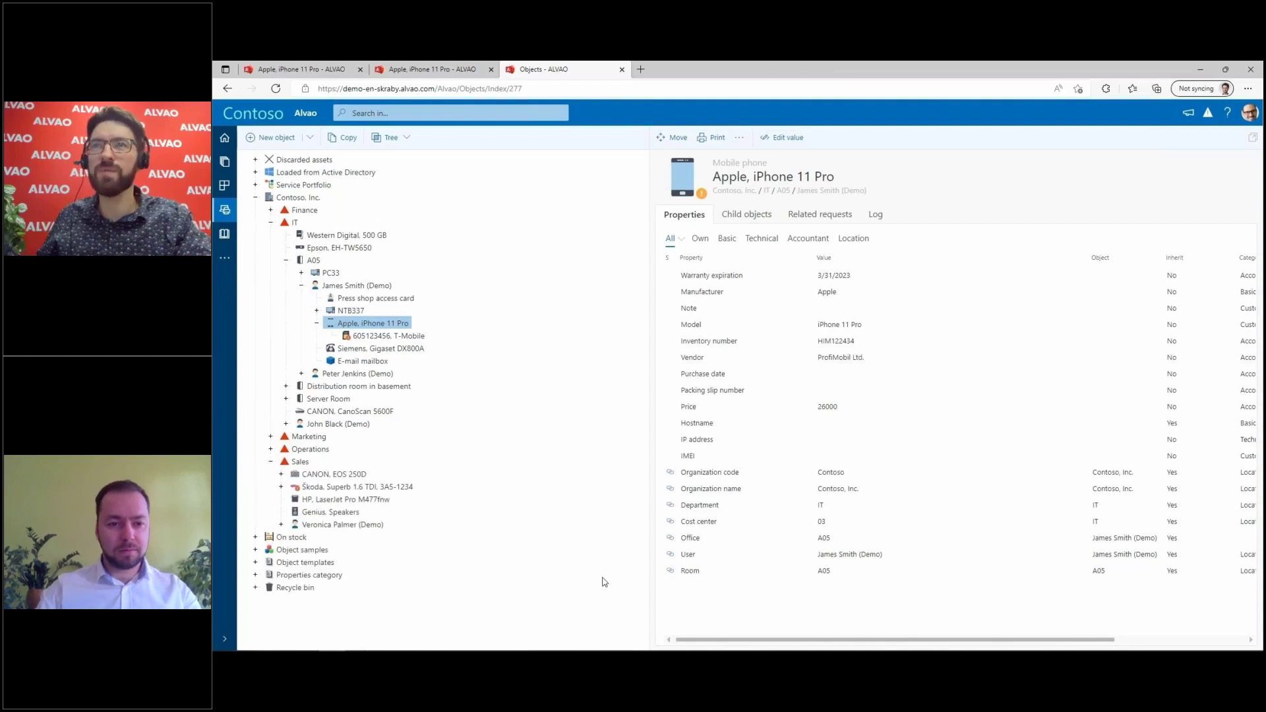
left_click(730, 475)
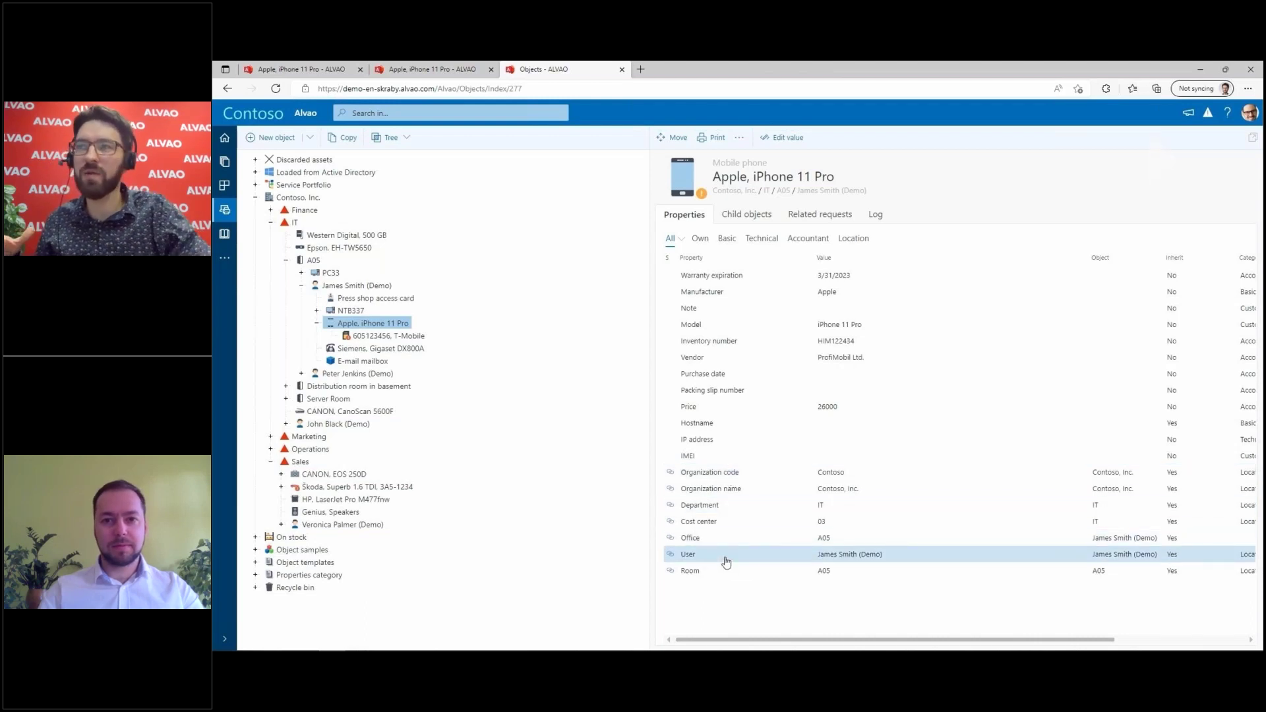
mouse_move(862, 568)
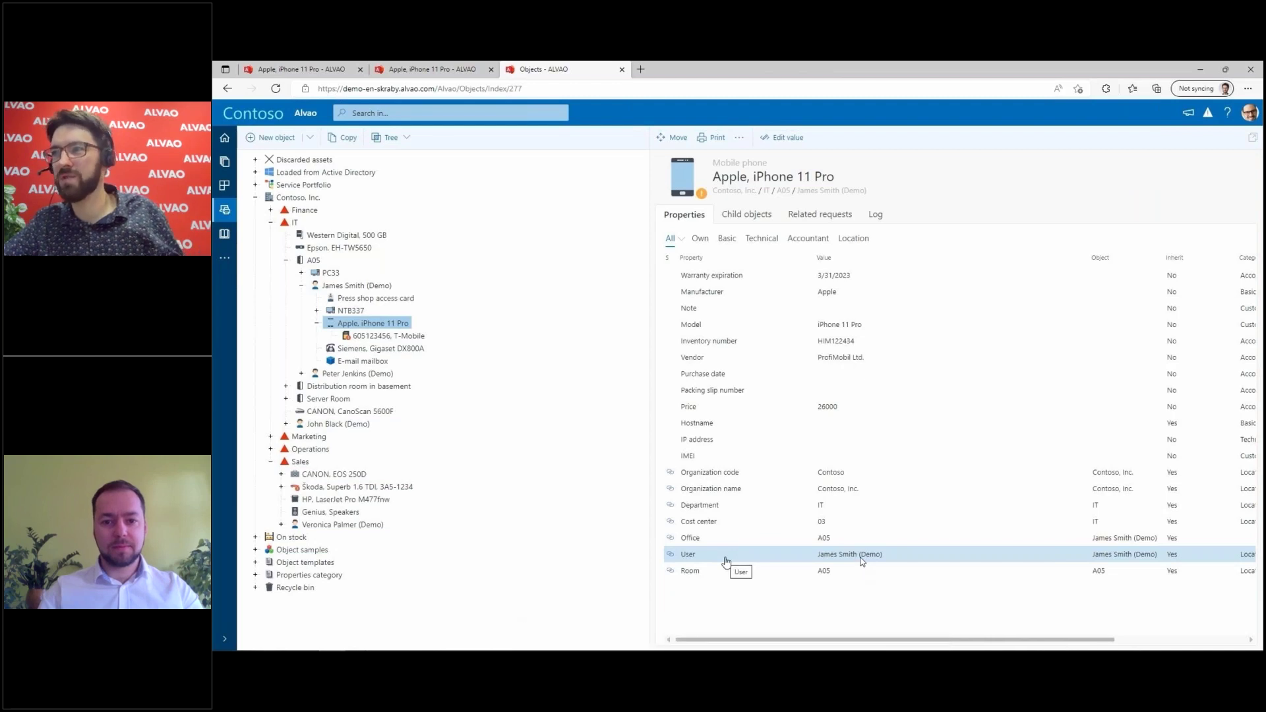
mouse_move(809, 531)
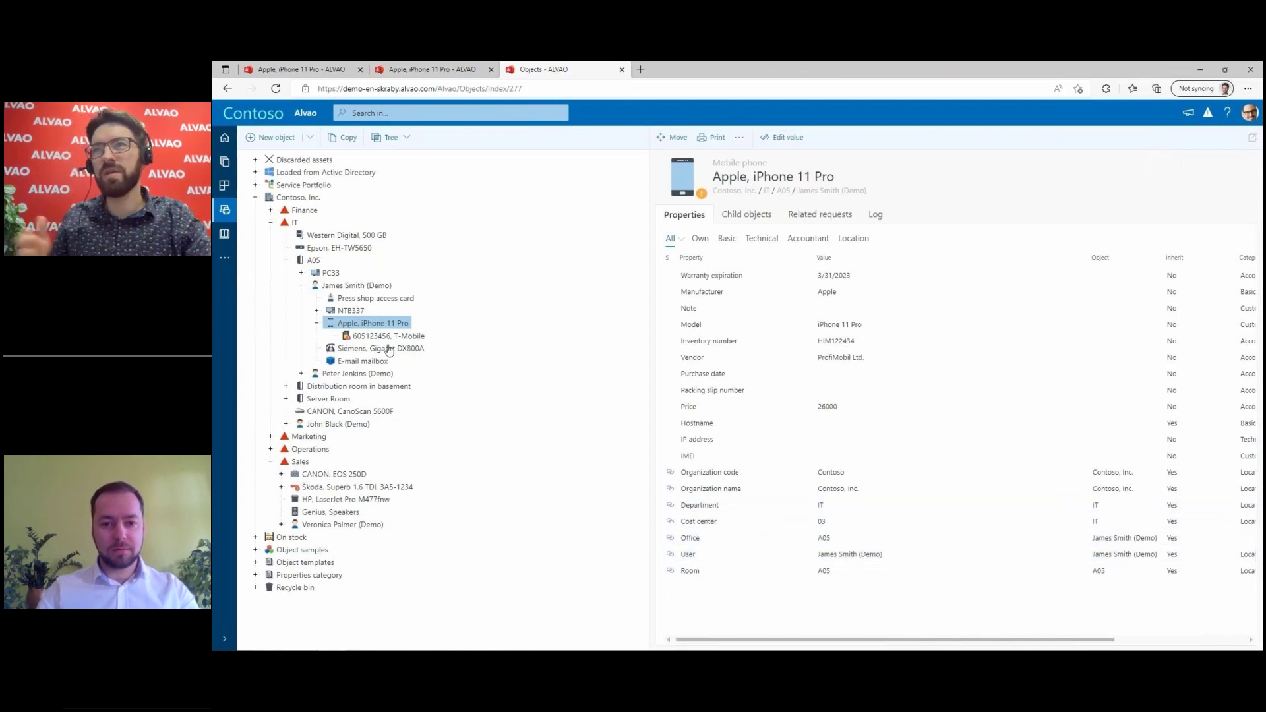
left_click_drag(364, 326, 326, 517)
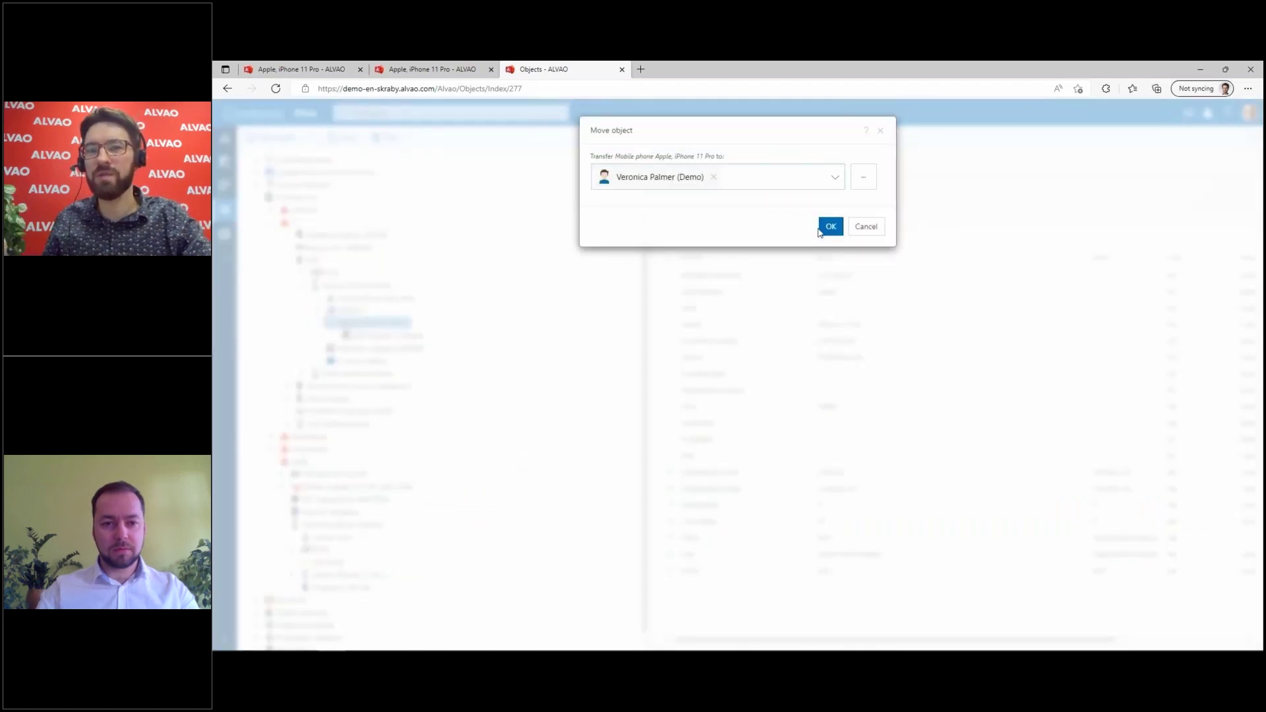
Step: Confirm moving the iPhone 11 Pro to the Sales user, then move it back to the A05 user
left_click(830, 226)
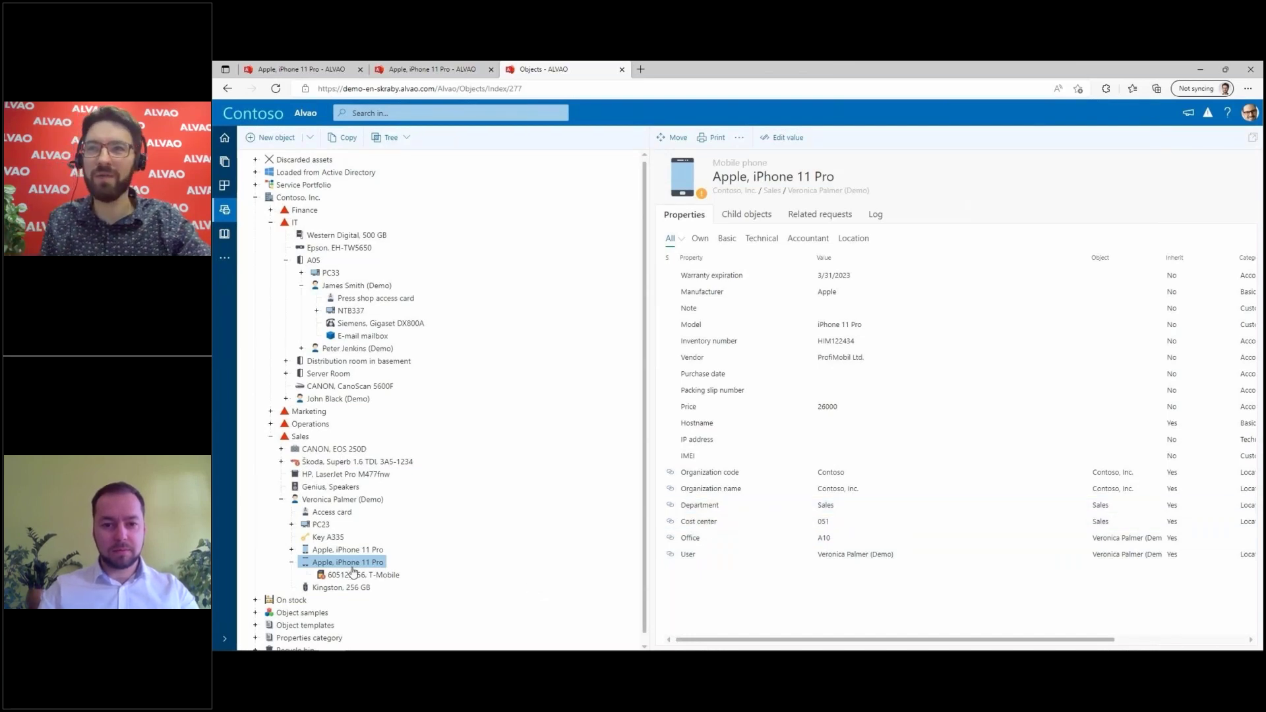
left_click_drag(339, 565, 360, 291)
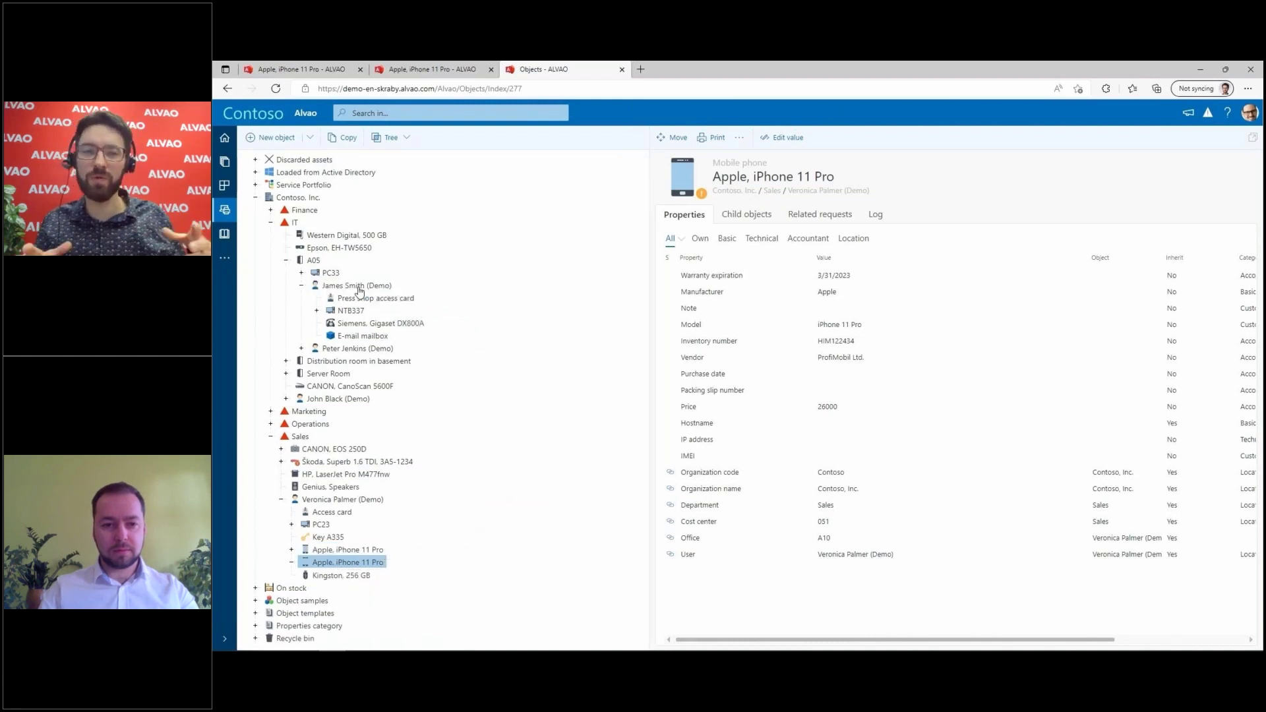
left_click(405, 291)
left_click(828, 225)
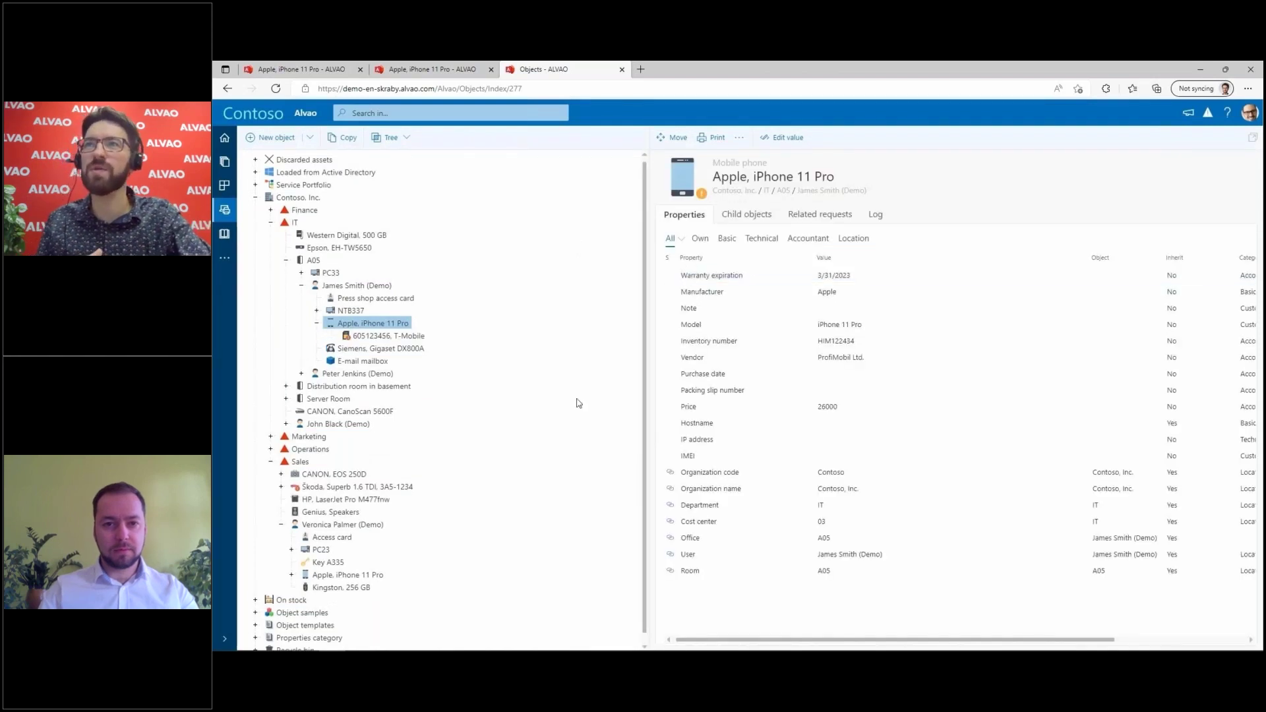
Step: Print handover protocol PP77 for the A05 user with sign method Via web and send it for signing
left_click(332, 288)
right_click(332, 289)
right_click(332, 288)
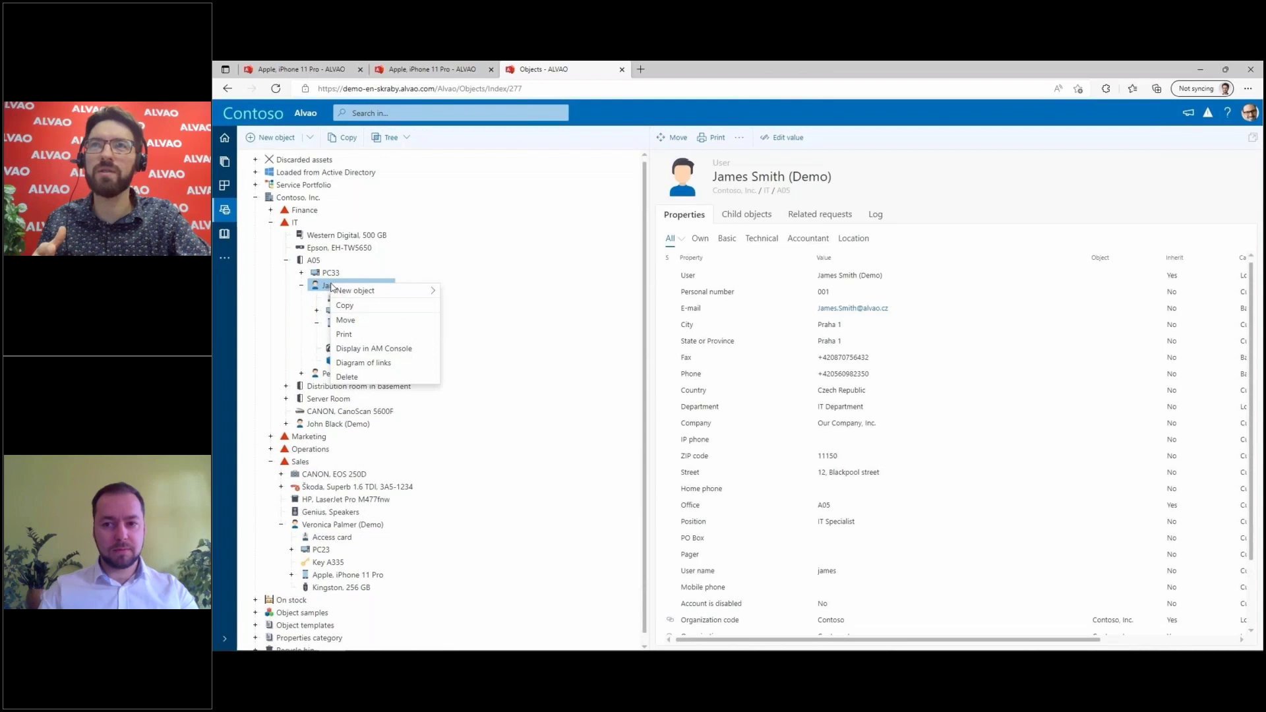
left_click(356, 334)
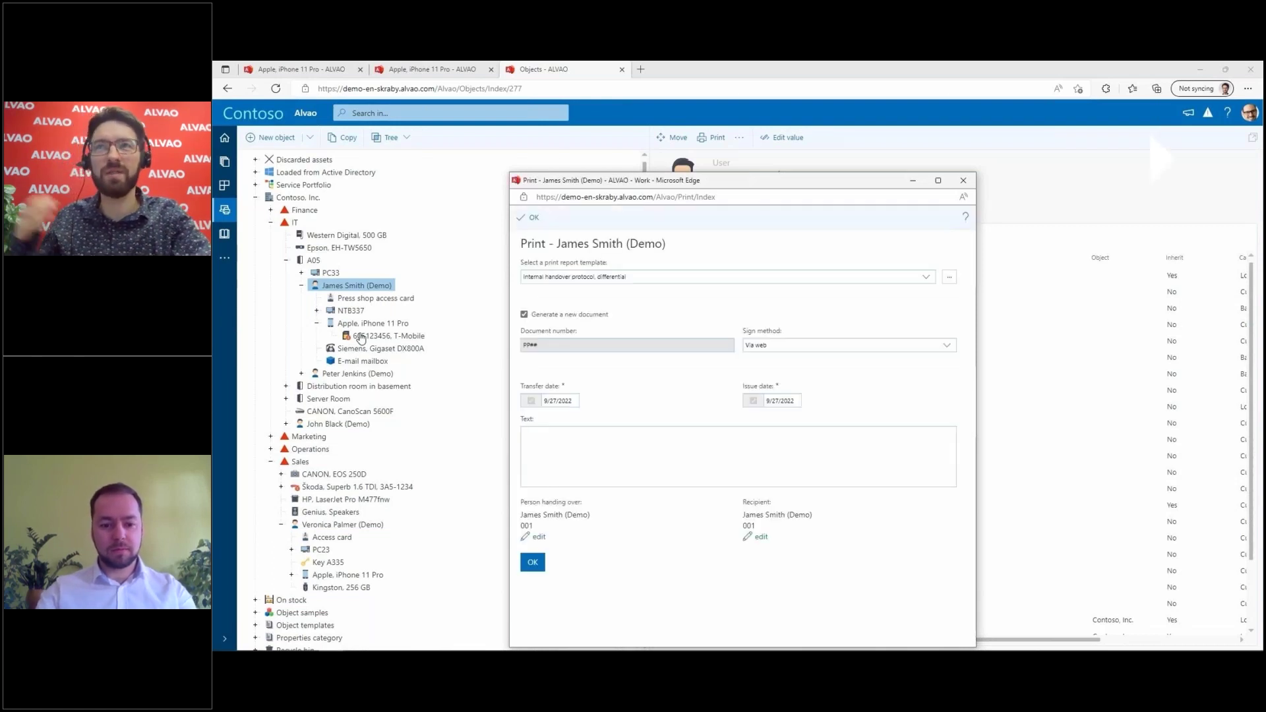
left_click(765, 349)
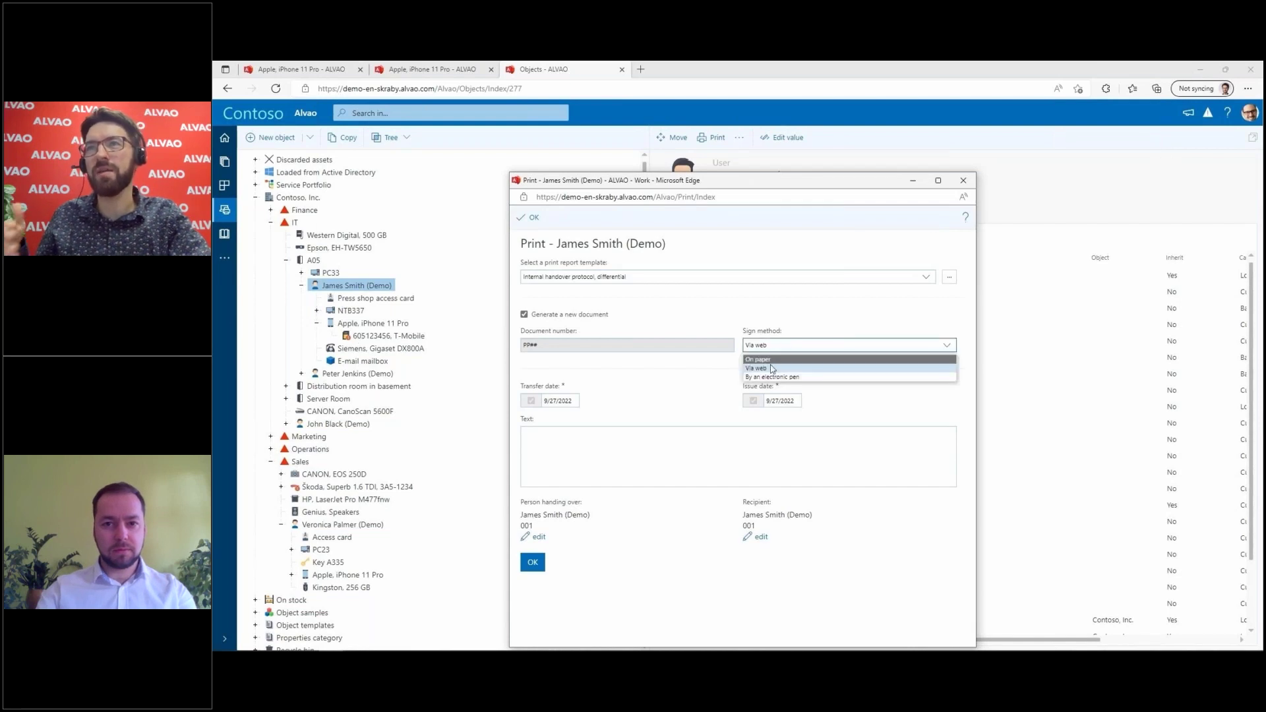
left_click(773, 370)
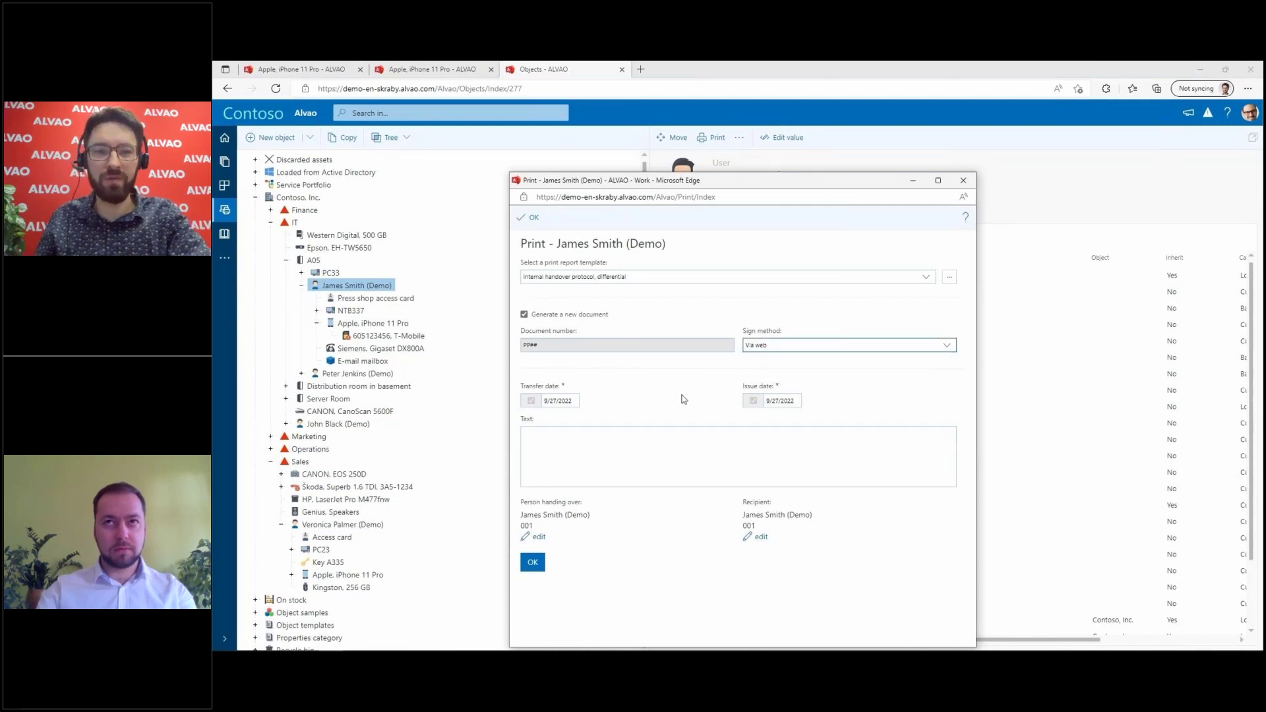
left_click(532, 564)
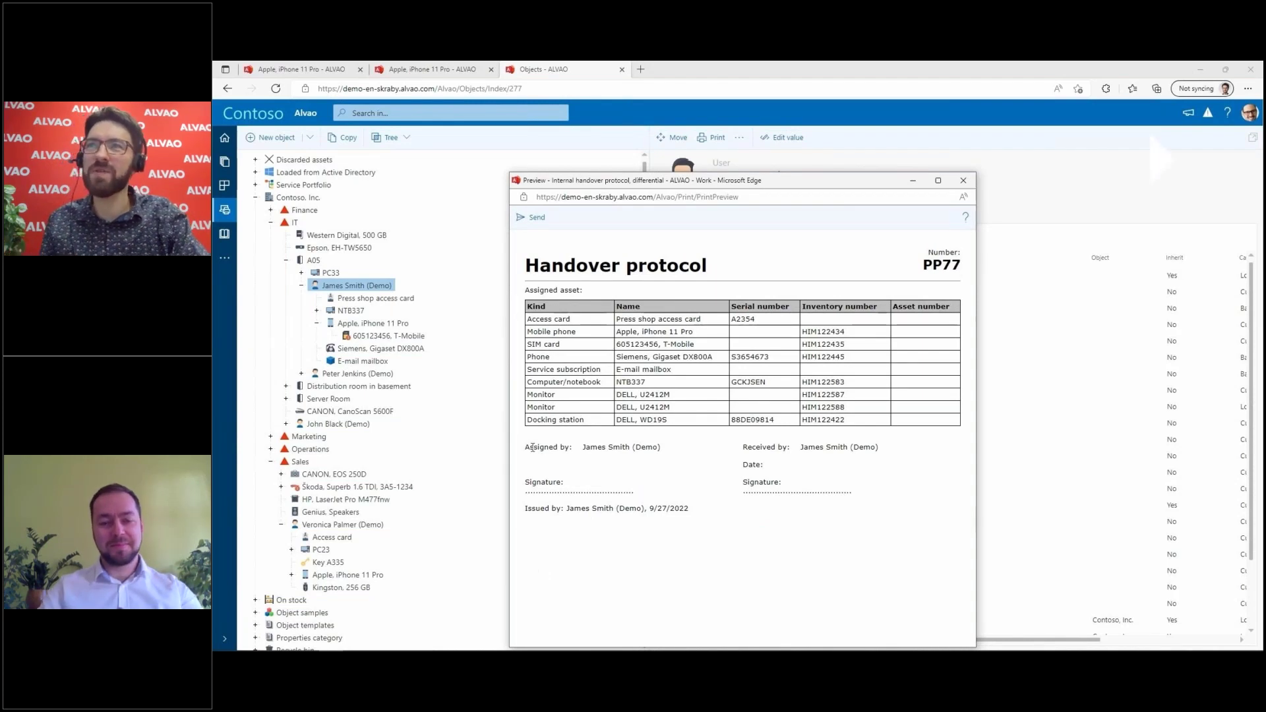
left_click(532, 225)
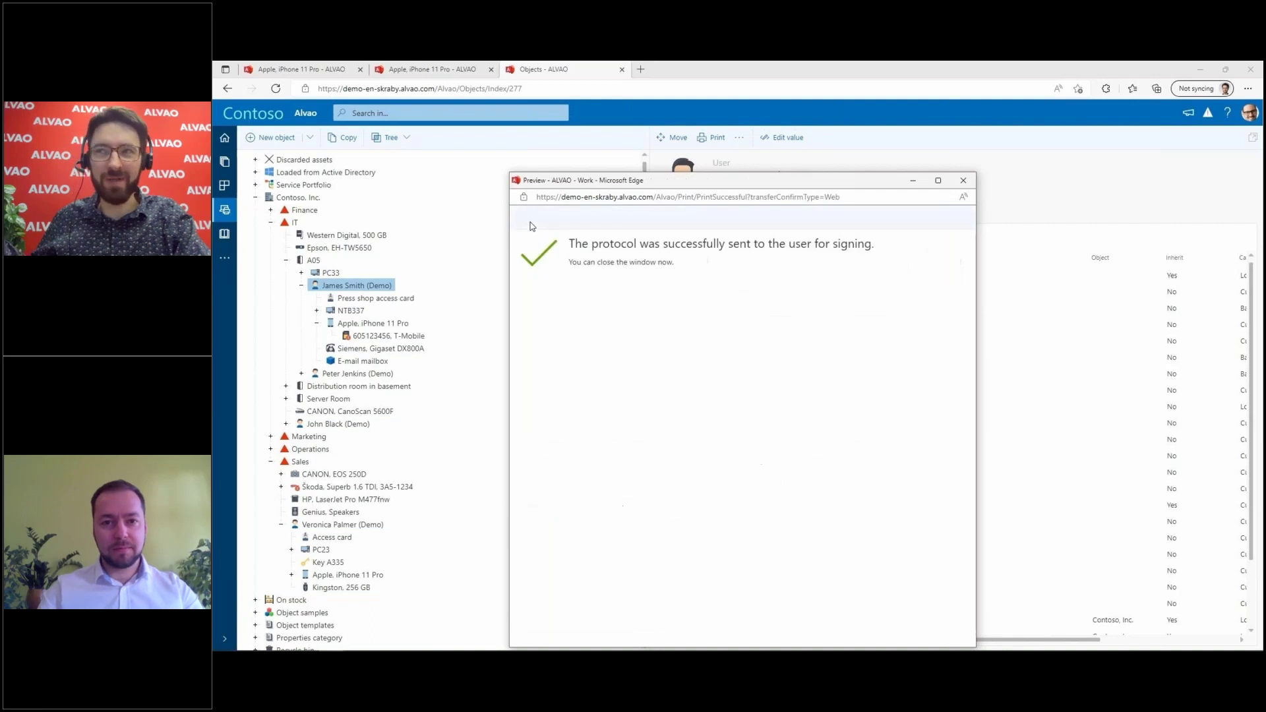
left_click(963, 181)
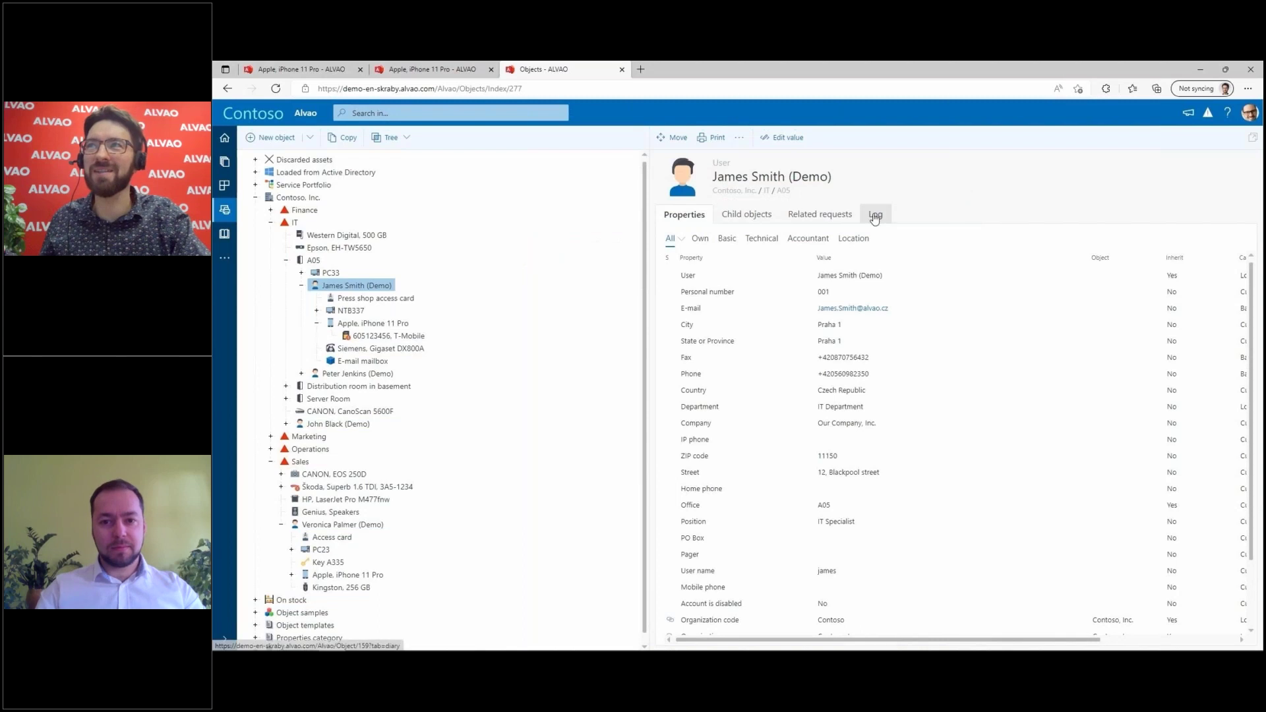
left_click(874, 218)
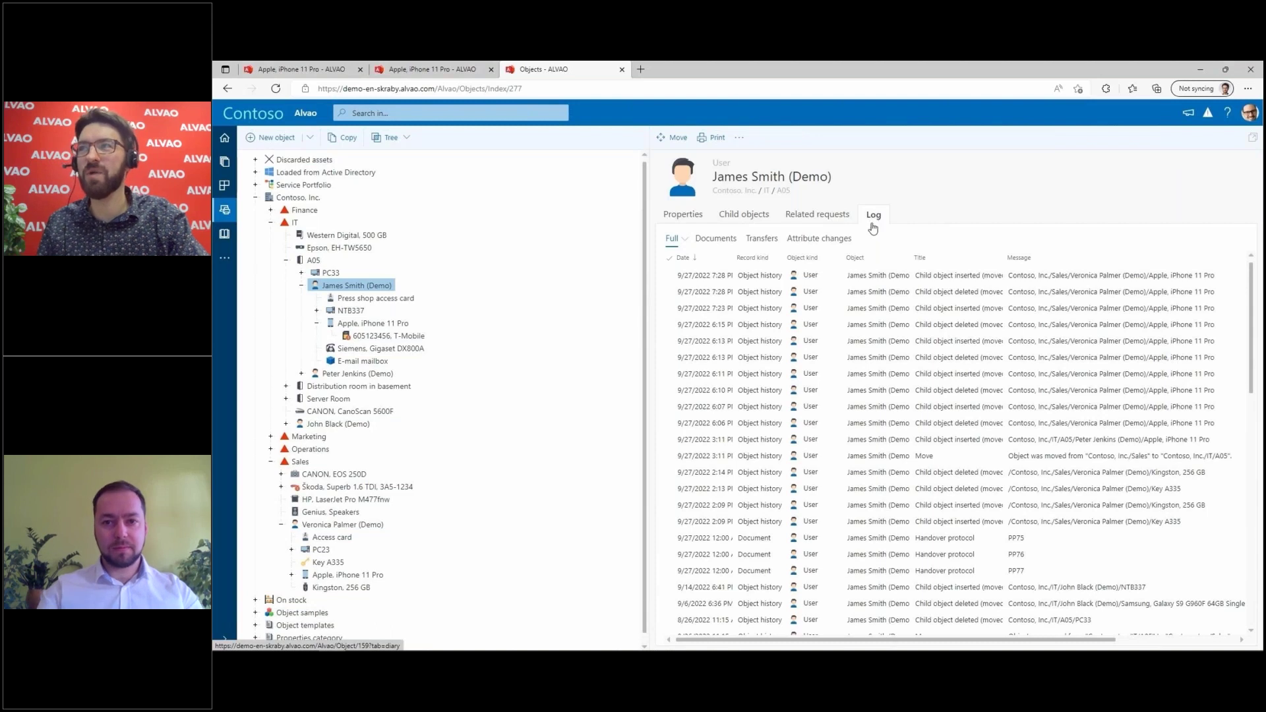
Step: Inspect a moved child-object entry in the A05 user's log
left_click(882, 373)
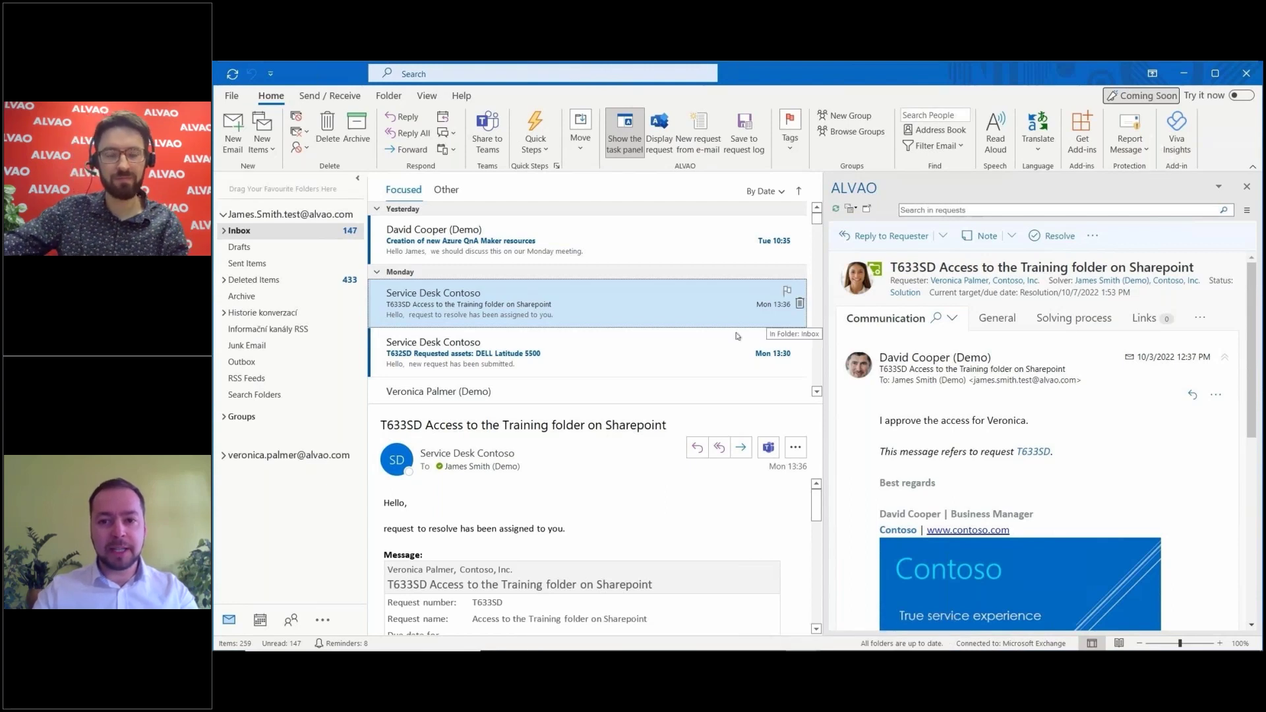
Step: Review the closed T632SD DELL Latitude 5500 request, then open T637SD from the Azure QnA Maker email
left_click(702, 347)
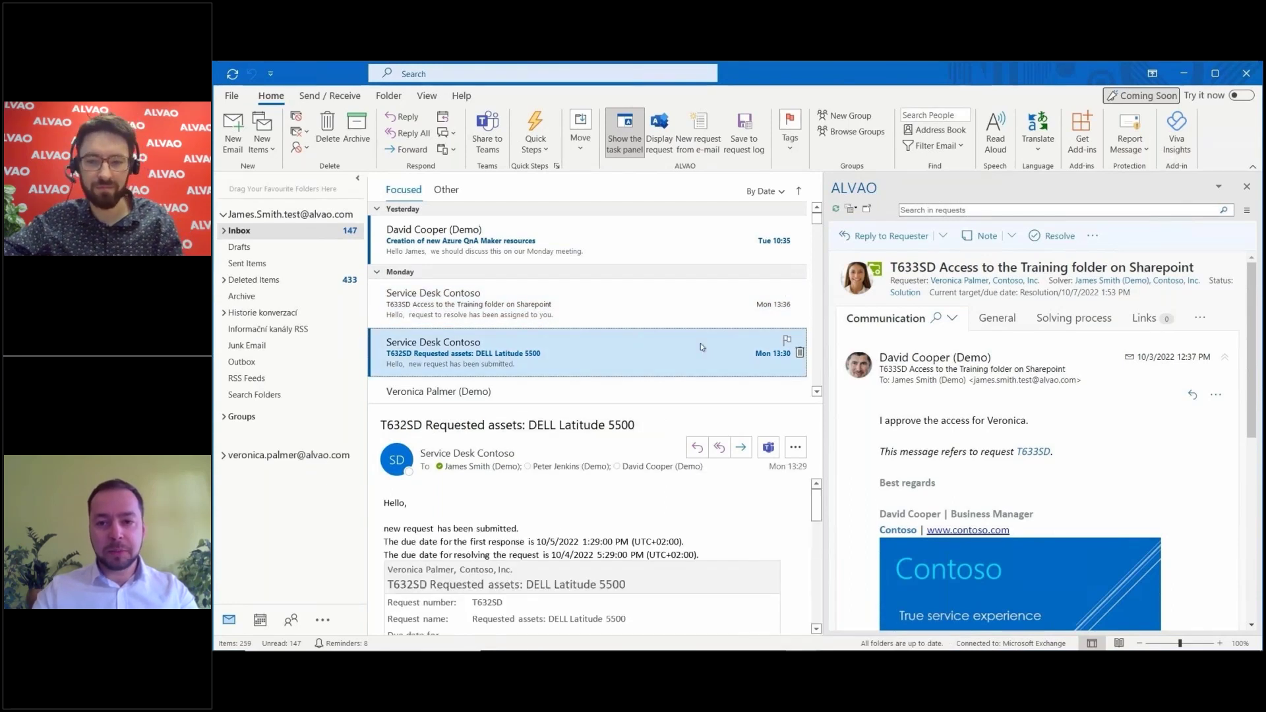
scroll(1049, 410, "down", 5)
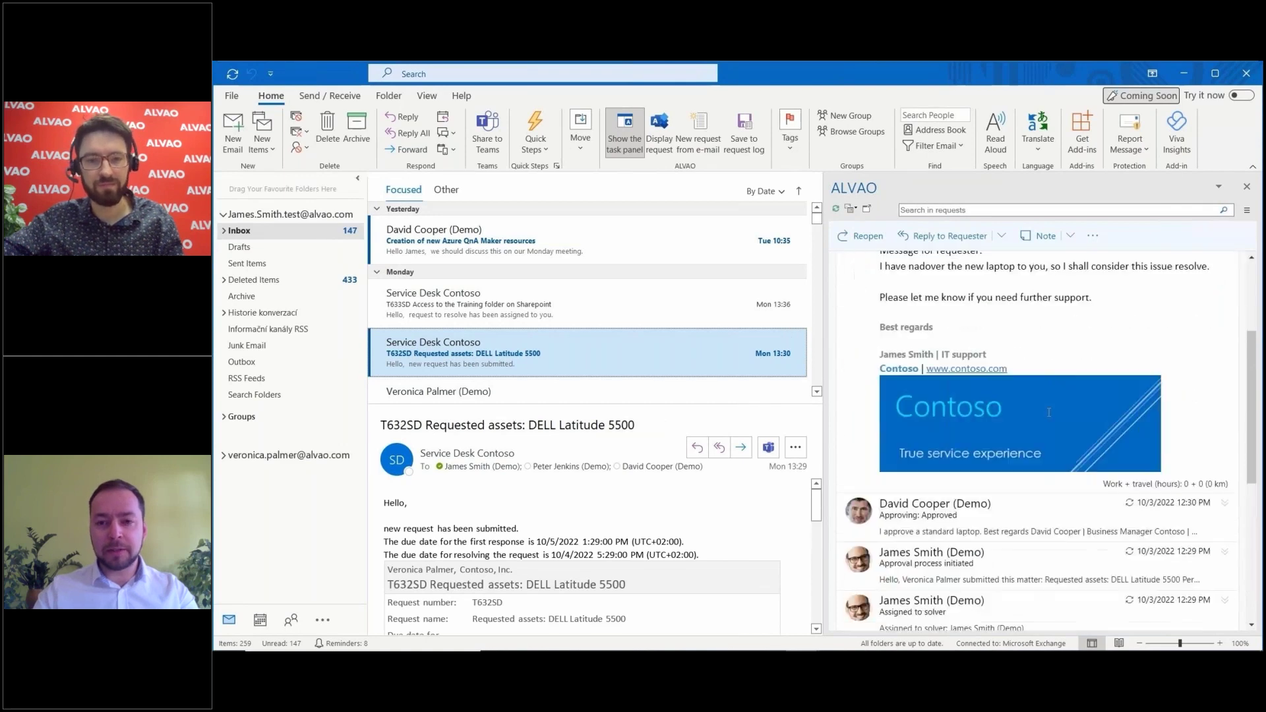
scroll(1060, 454, "down", 10)
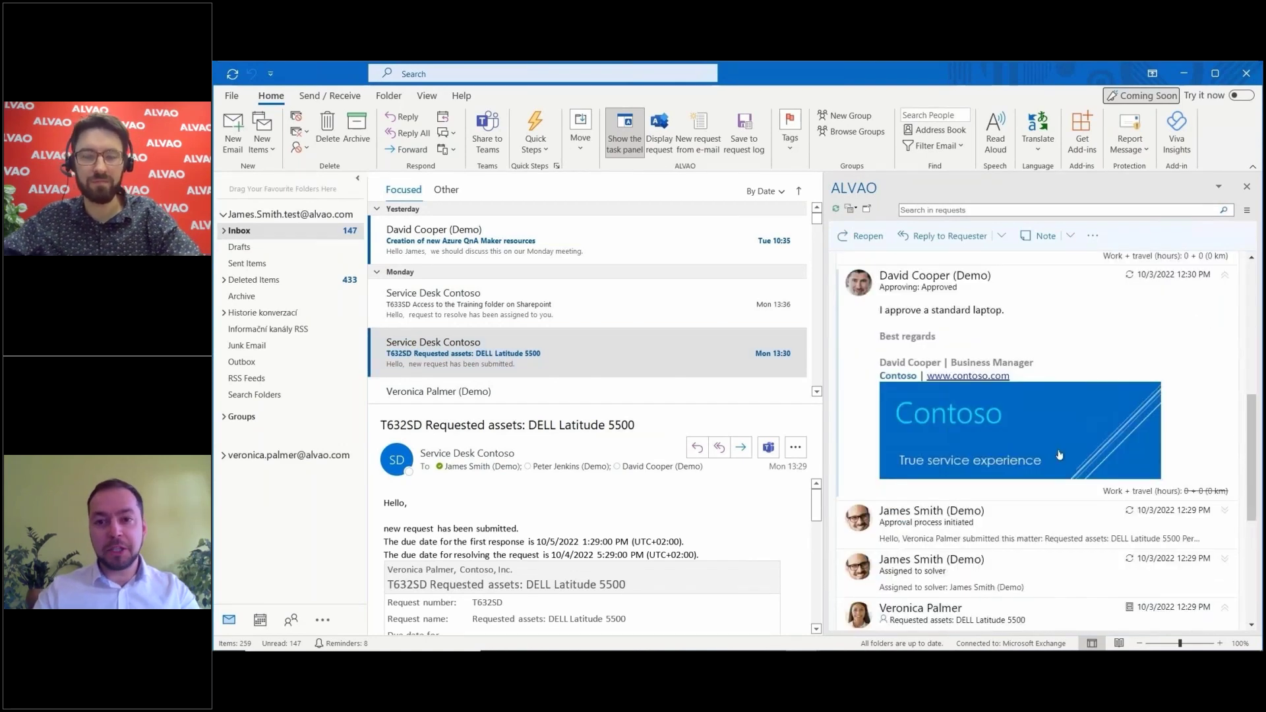
scroll(1060, 454, "up", 15)
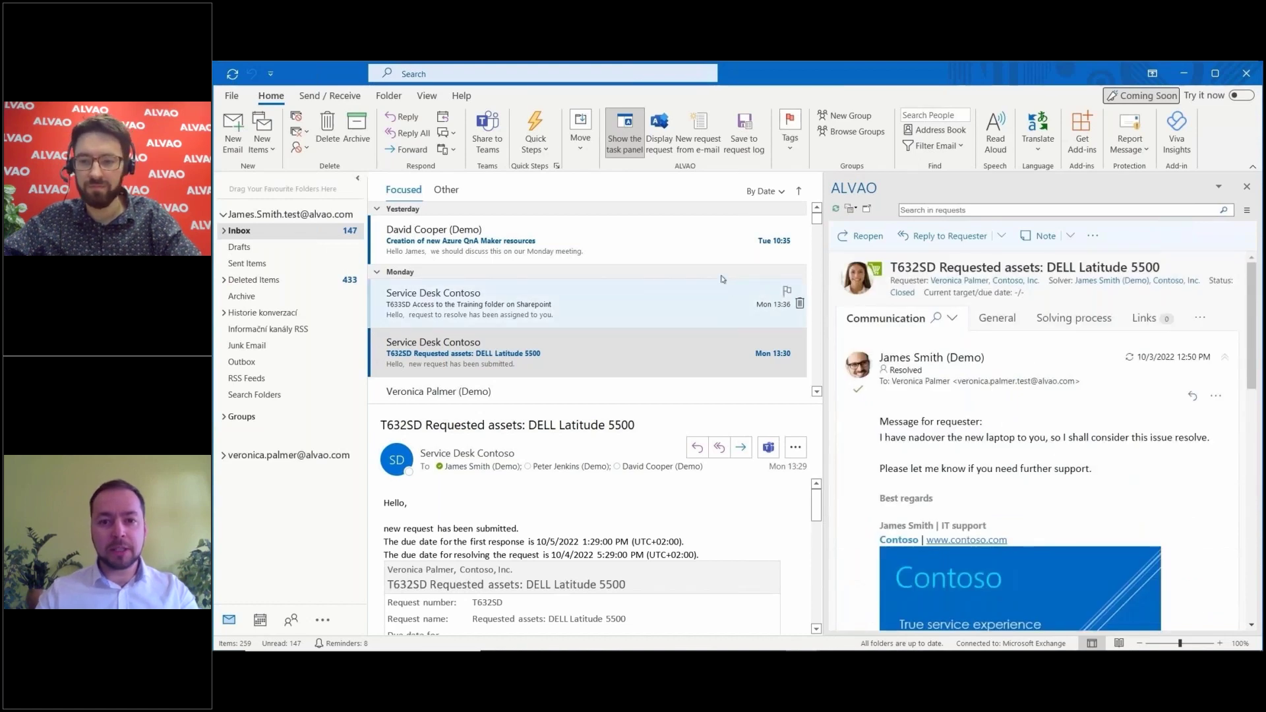
left_click(694, 243)
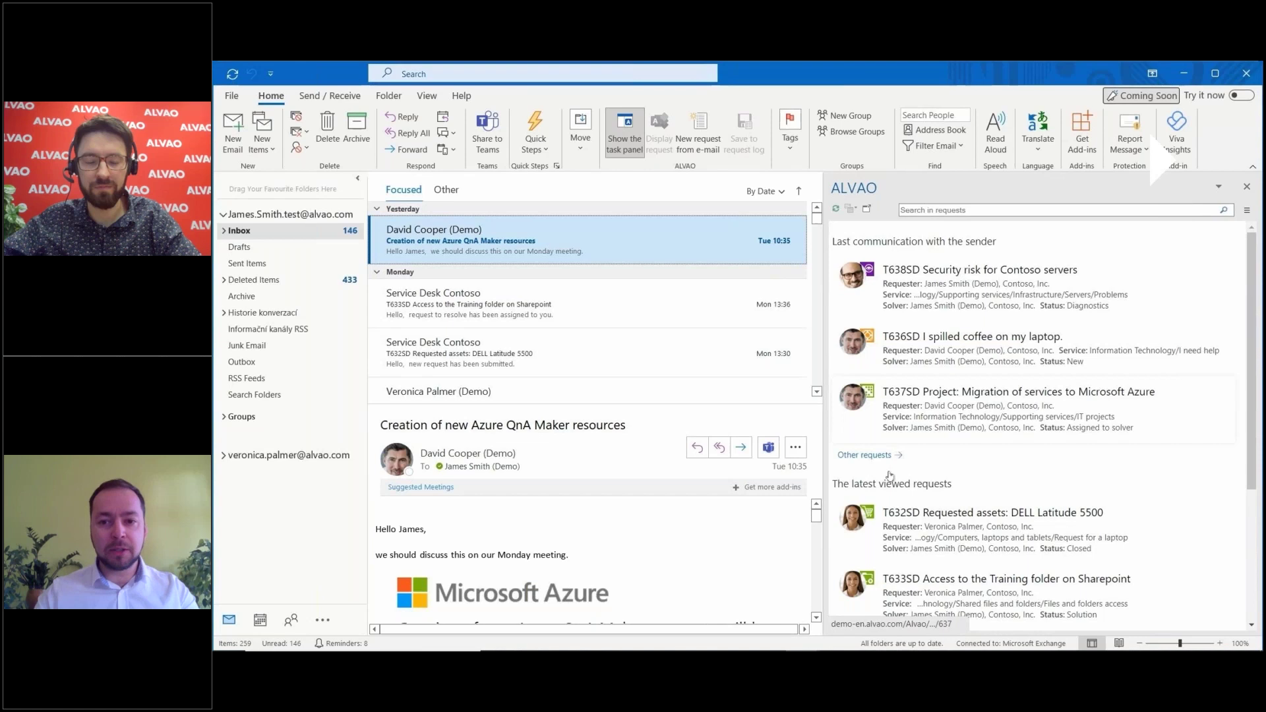
left_click(922, 424)
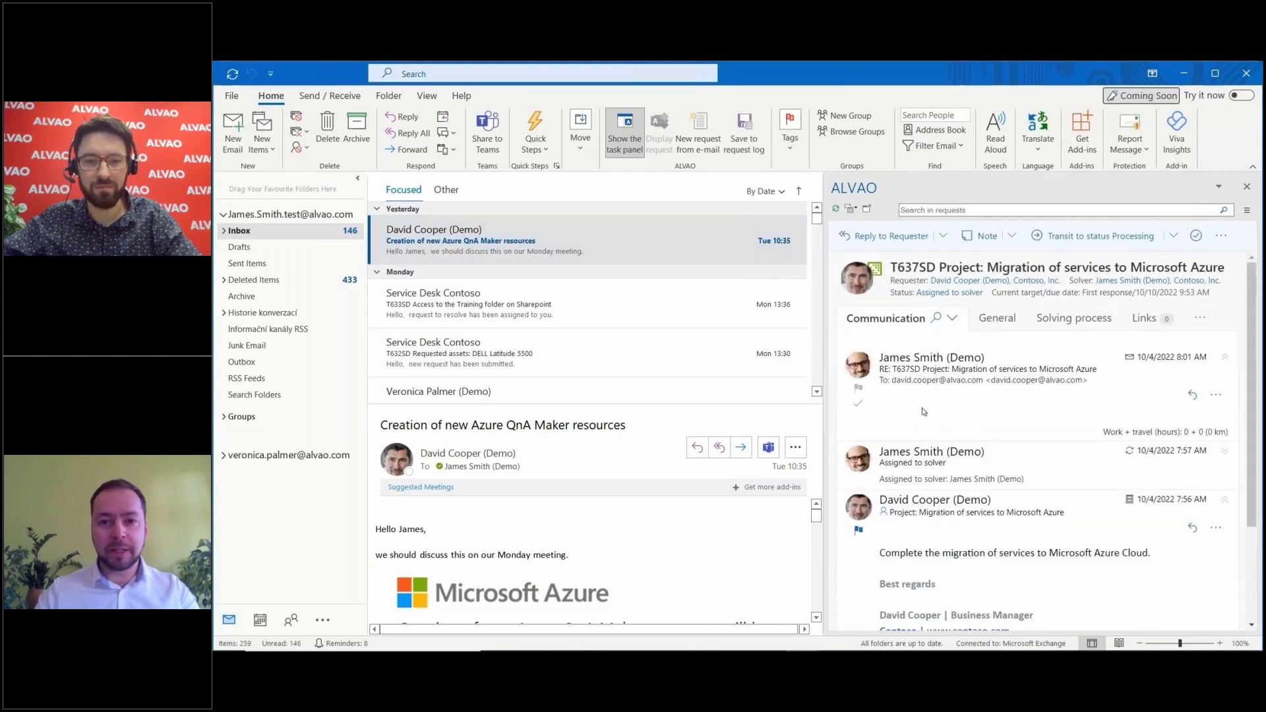
Step: Save the Azure QnA Maker email to T637SD's log, then open the T633SD Training folder access email
left_click(750, 145)
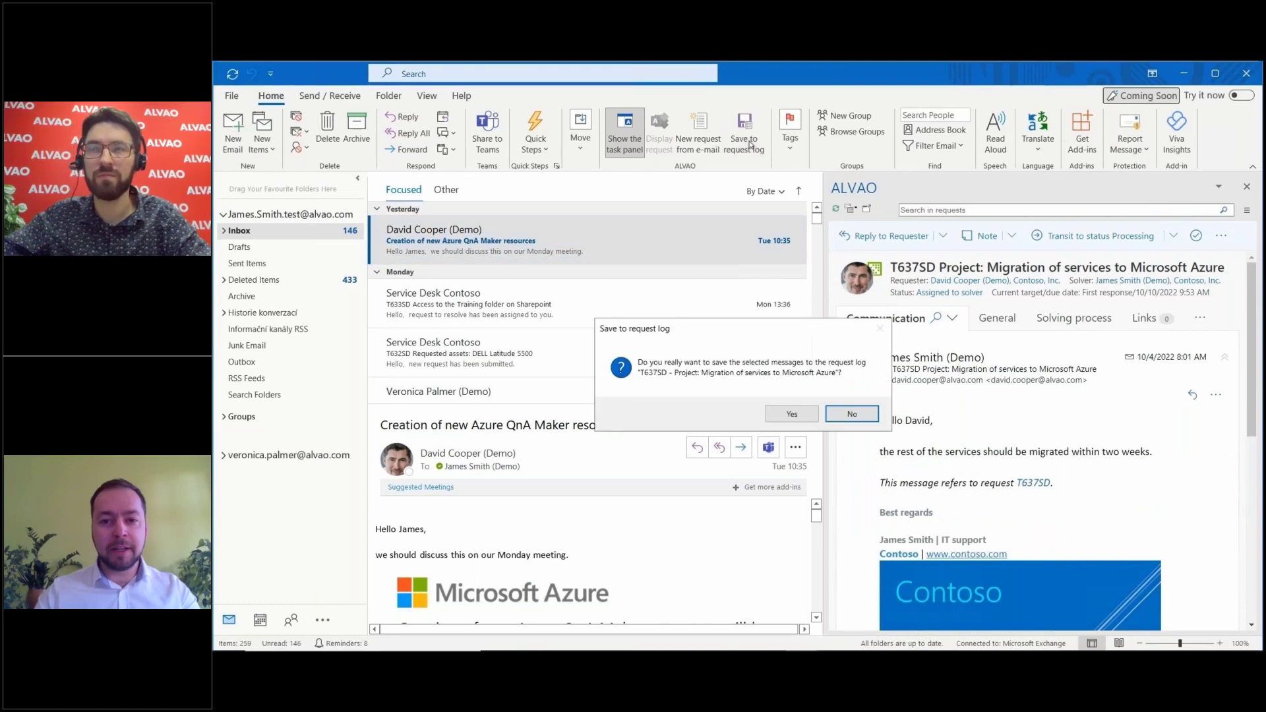
left_click(784, 421)
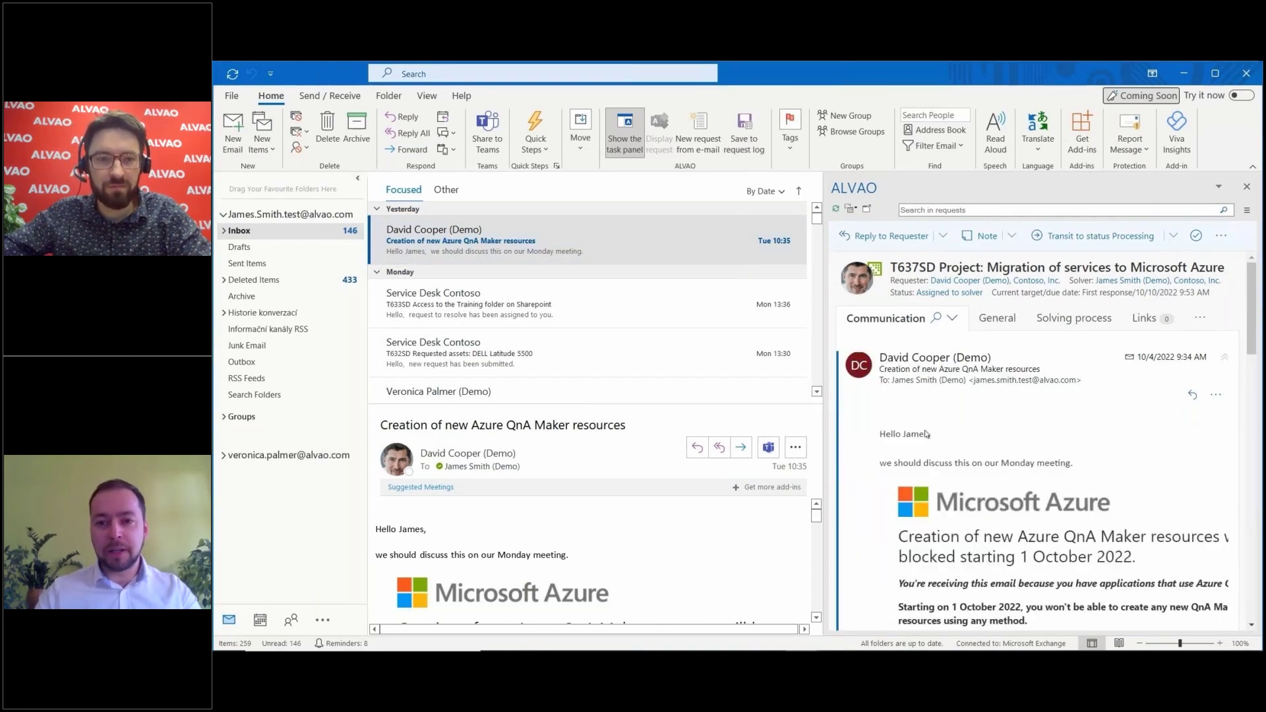
scroll(1108, 430, "down", 3)
scroll(1107, 429, "down", 10)
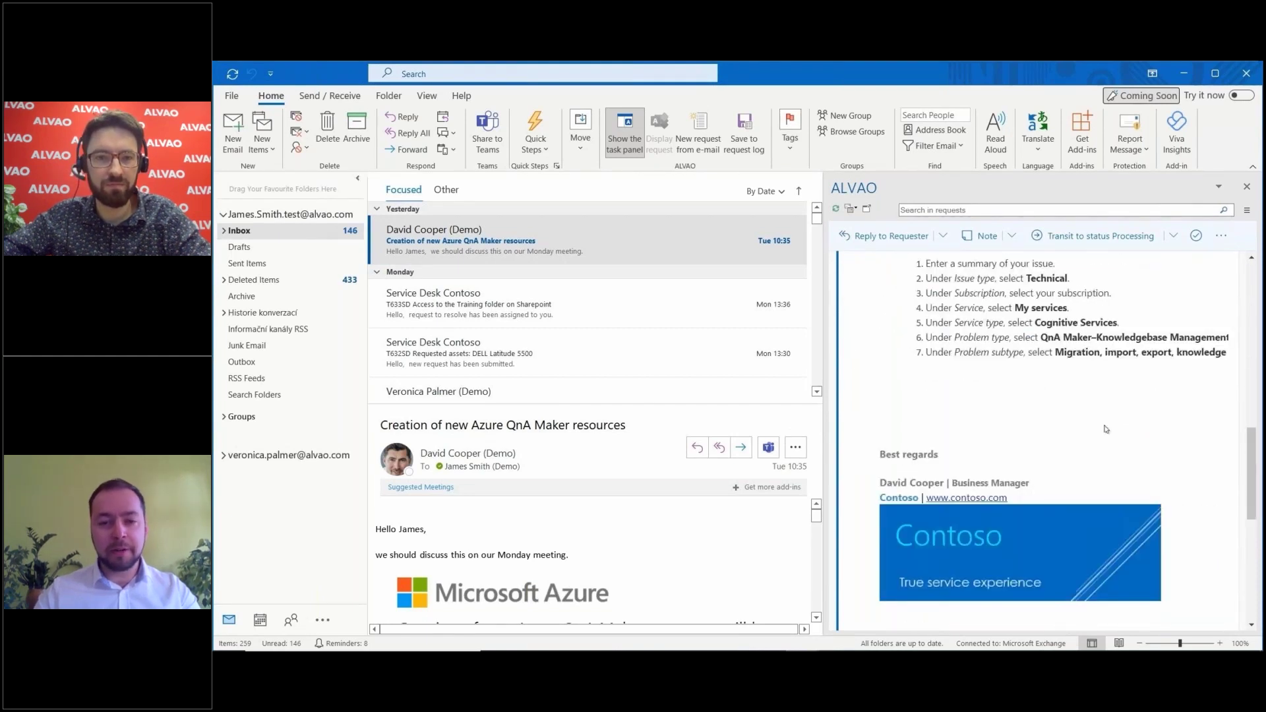
scroll(1105, 424, "up", 10)
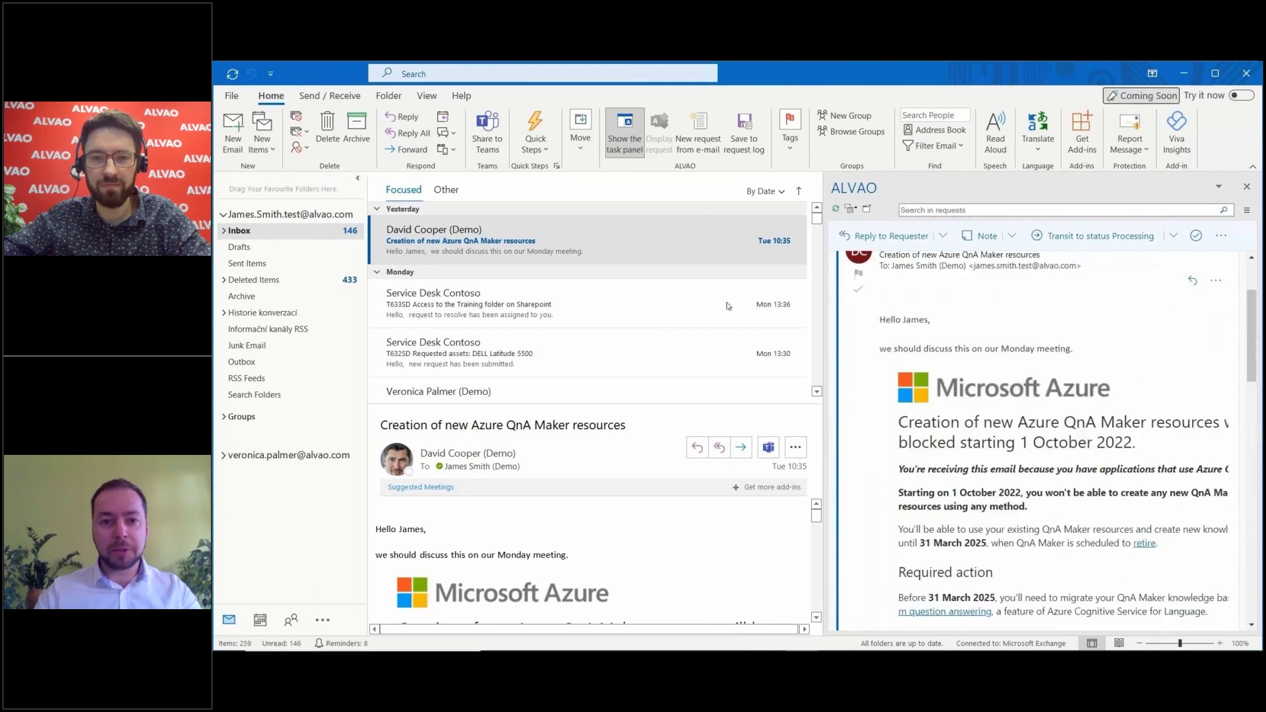
left_click(728, 304)
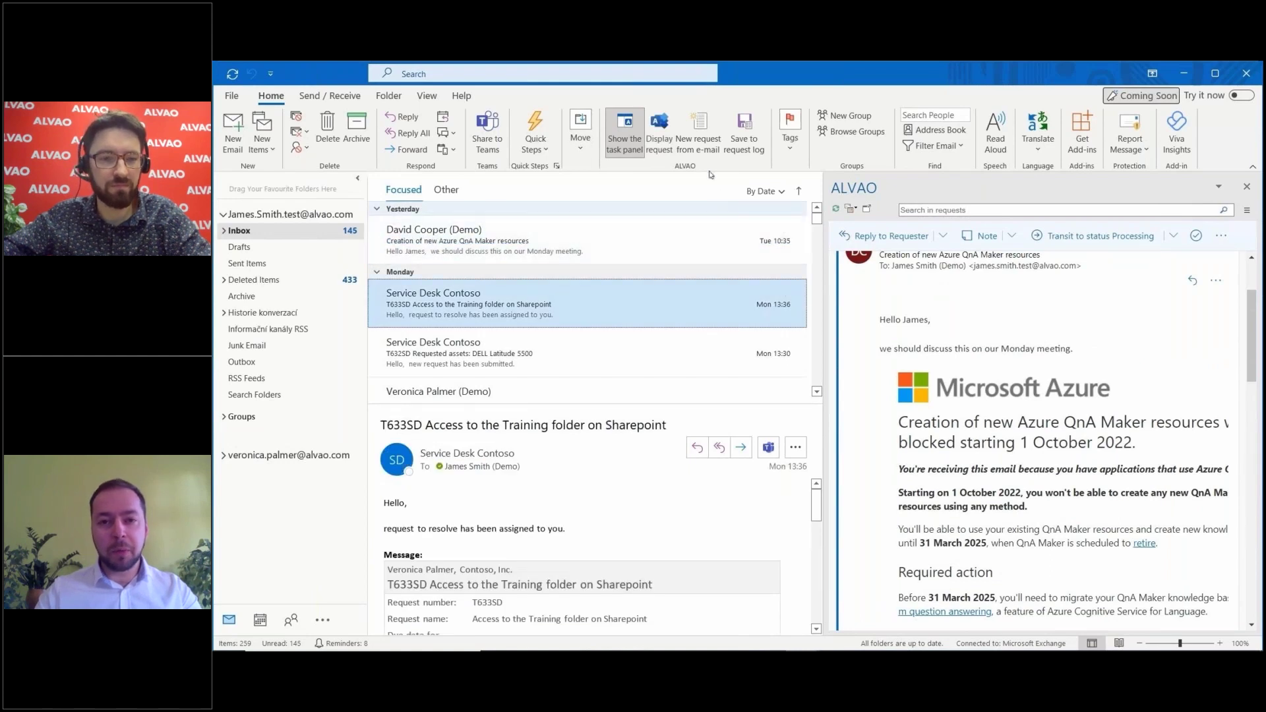
Step: Start a new request from the T633SD e-mail and browse the services to IT > Shared files and folders
left_click(703, 150)
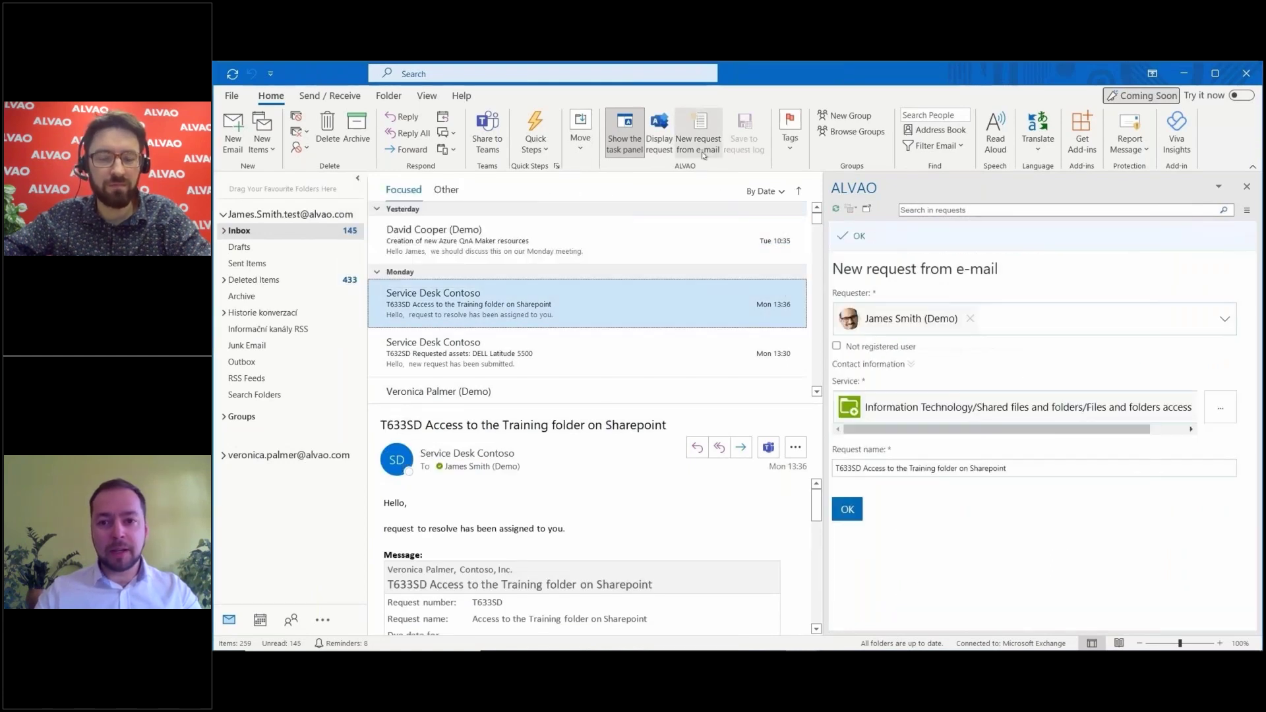
left_click(1211, 409)
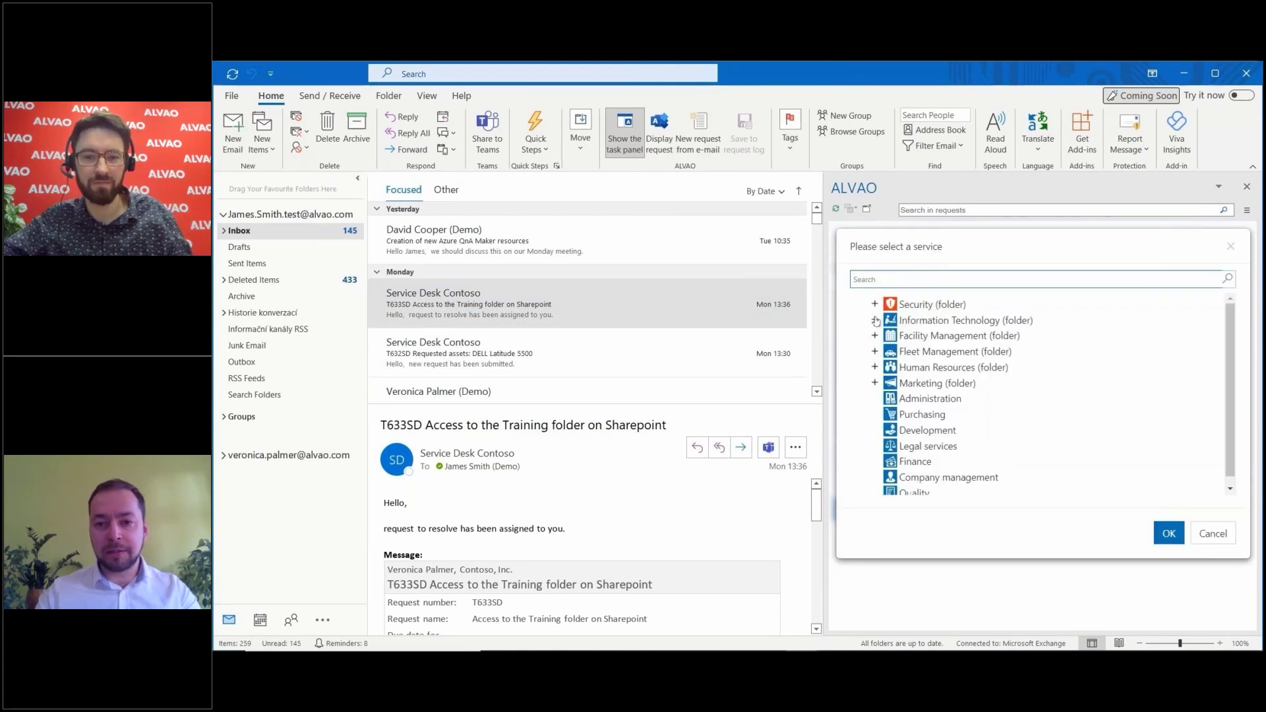
left_click(875, 321)
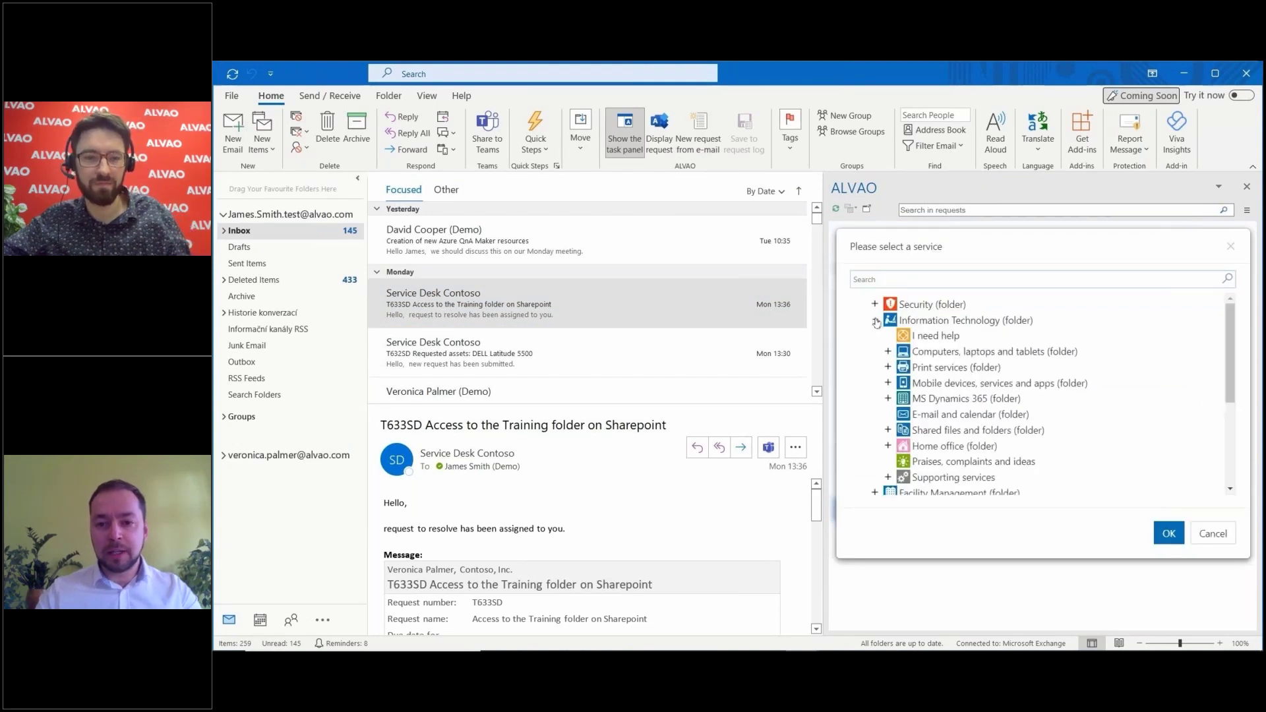
left_click(884, 368)
scroll(890, 385, "down", 1)
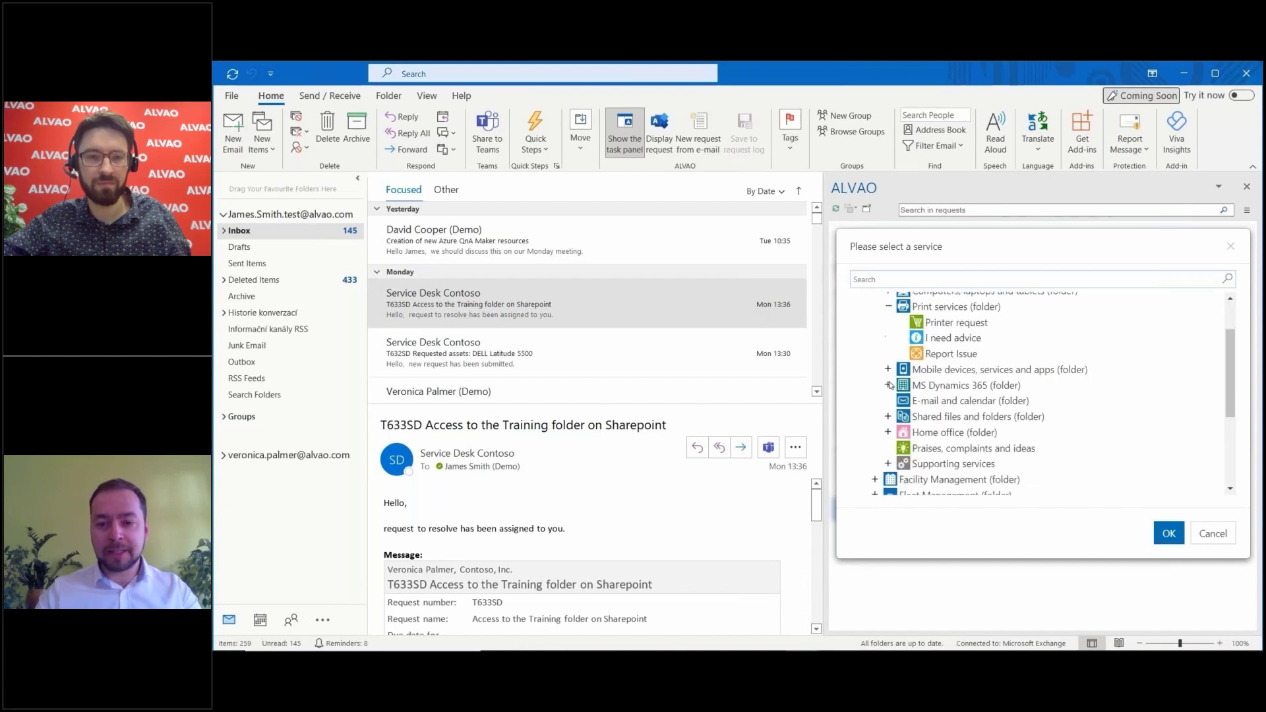
left_click(888, 416)
Step: Choose the Files and folders access service and create request T646SD
scroll(892, 435, "down", 5)
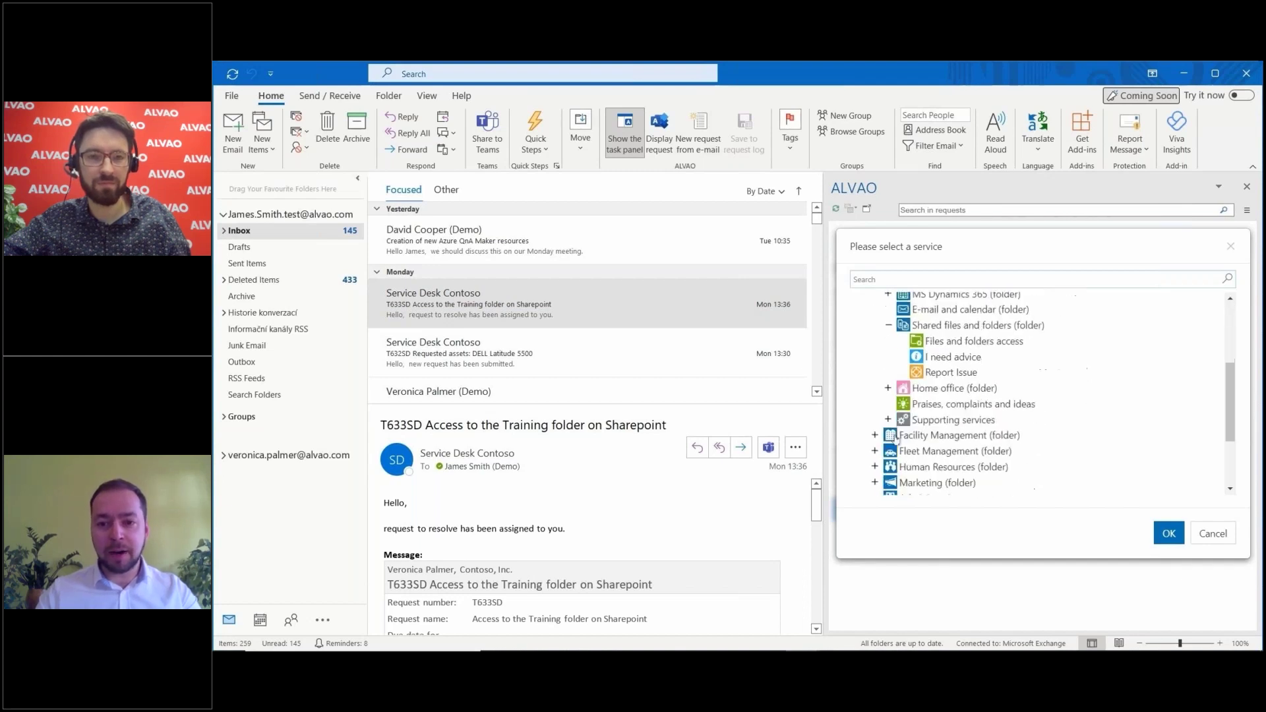
scroll(895, 440, "down", 1)
scroll(895, 440, "up", 2)
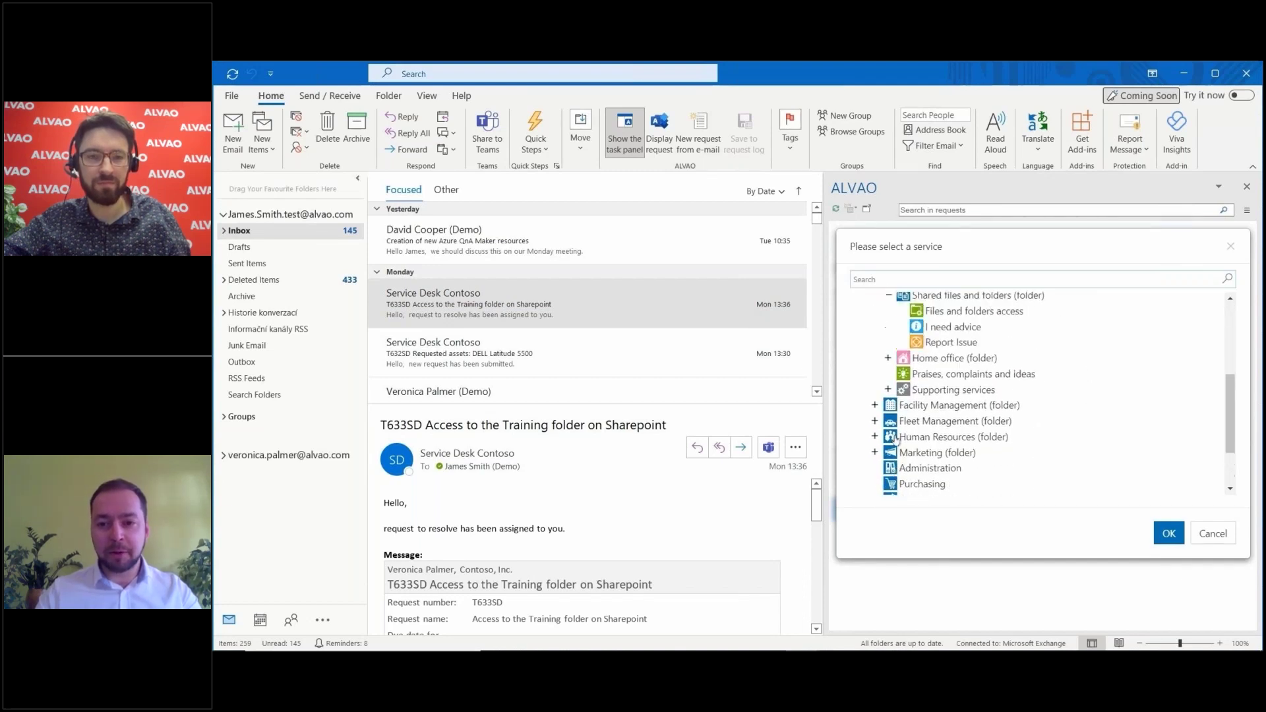
scroll(895, 440, "up", 2)
left_click(974, 371)
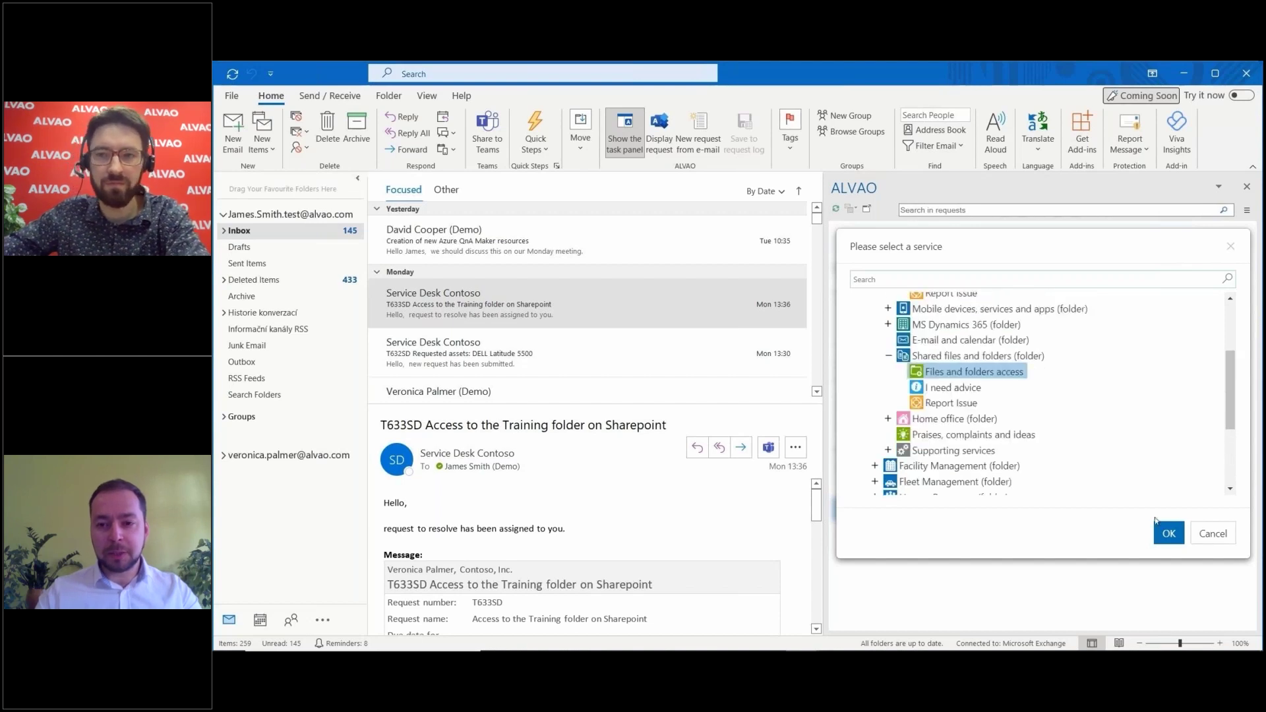
left_click(1167, 531)
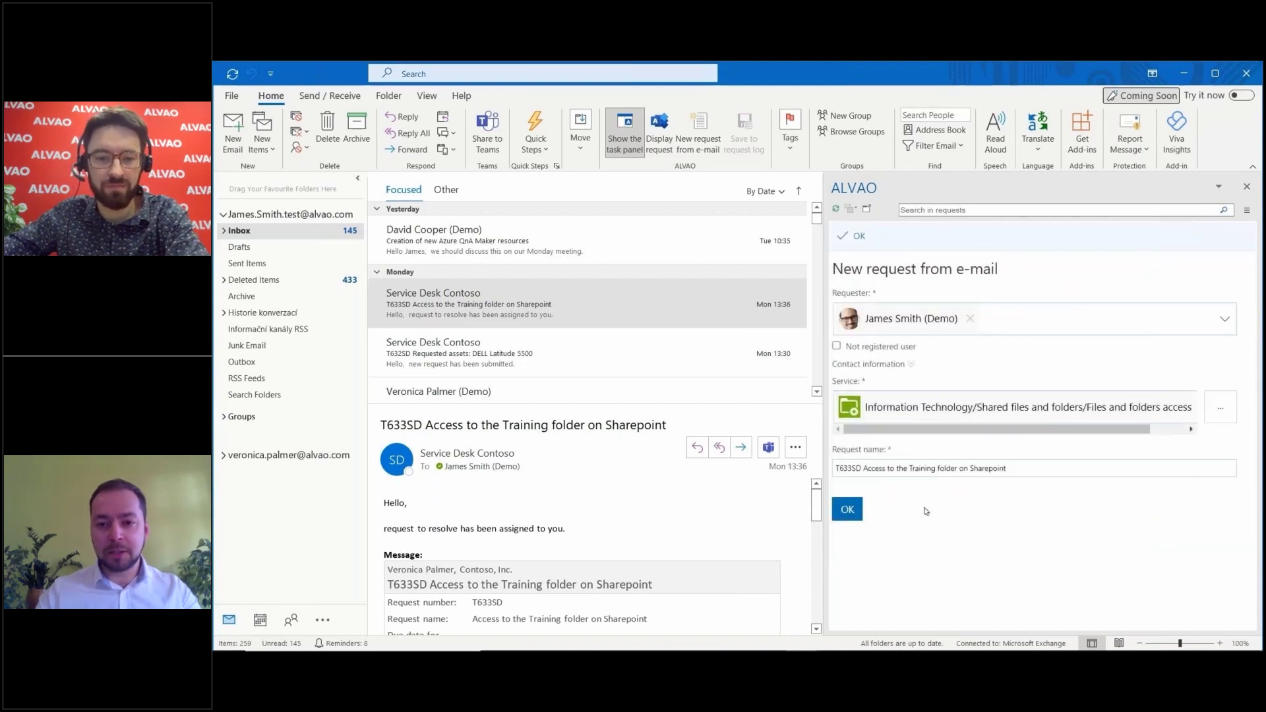
left_click(854, 508)
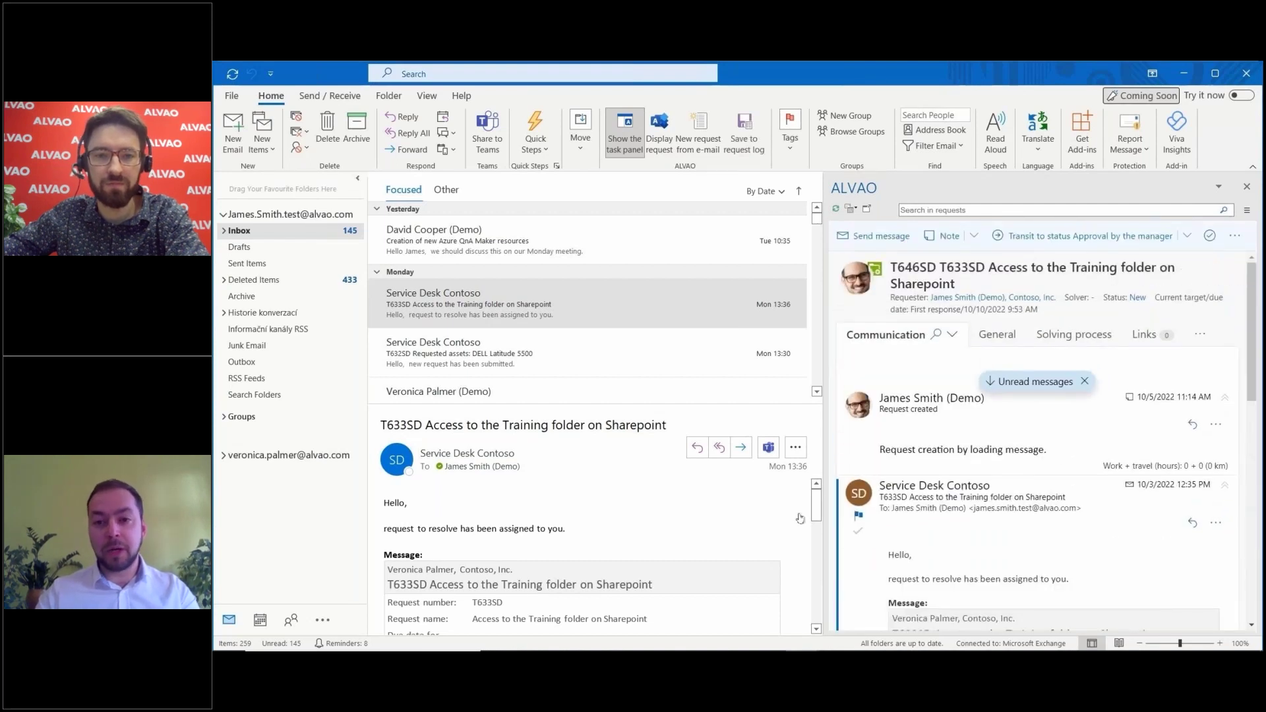
left_click(260, 619)
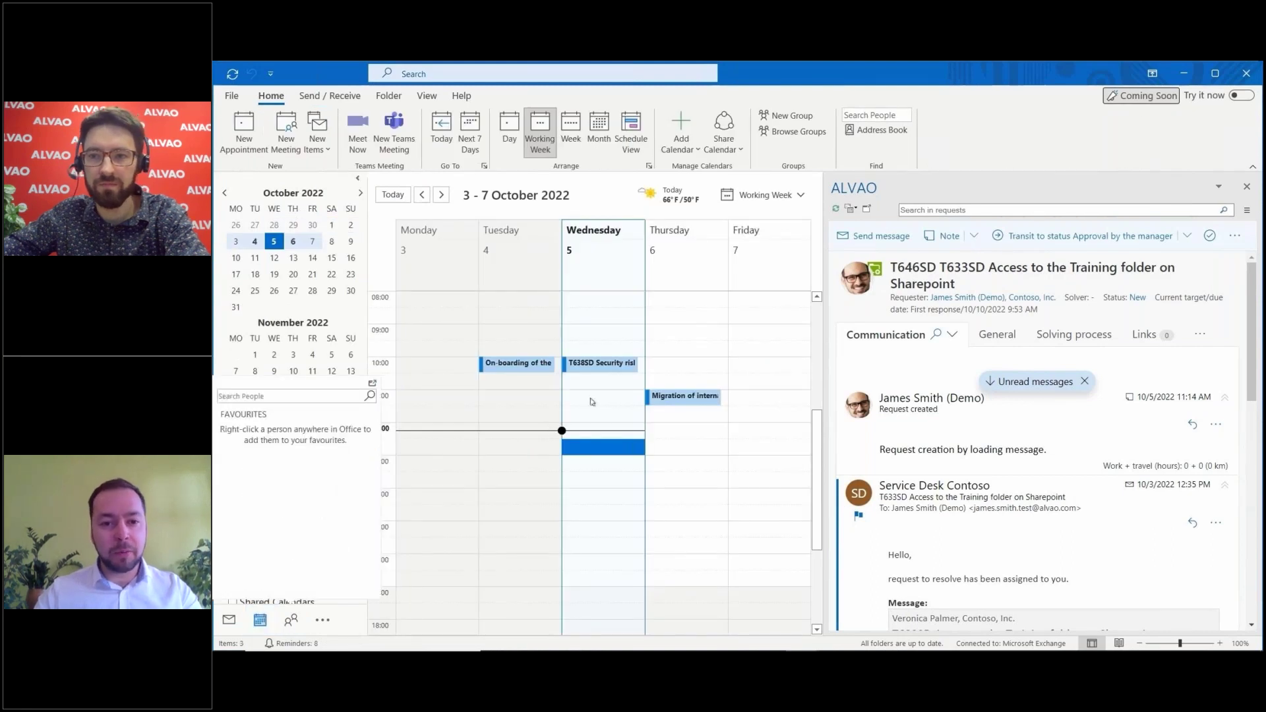
Step: Review the T638SD security risk meeting's request and read its latest reply
left_click(603, 364)
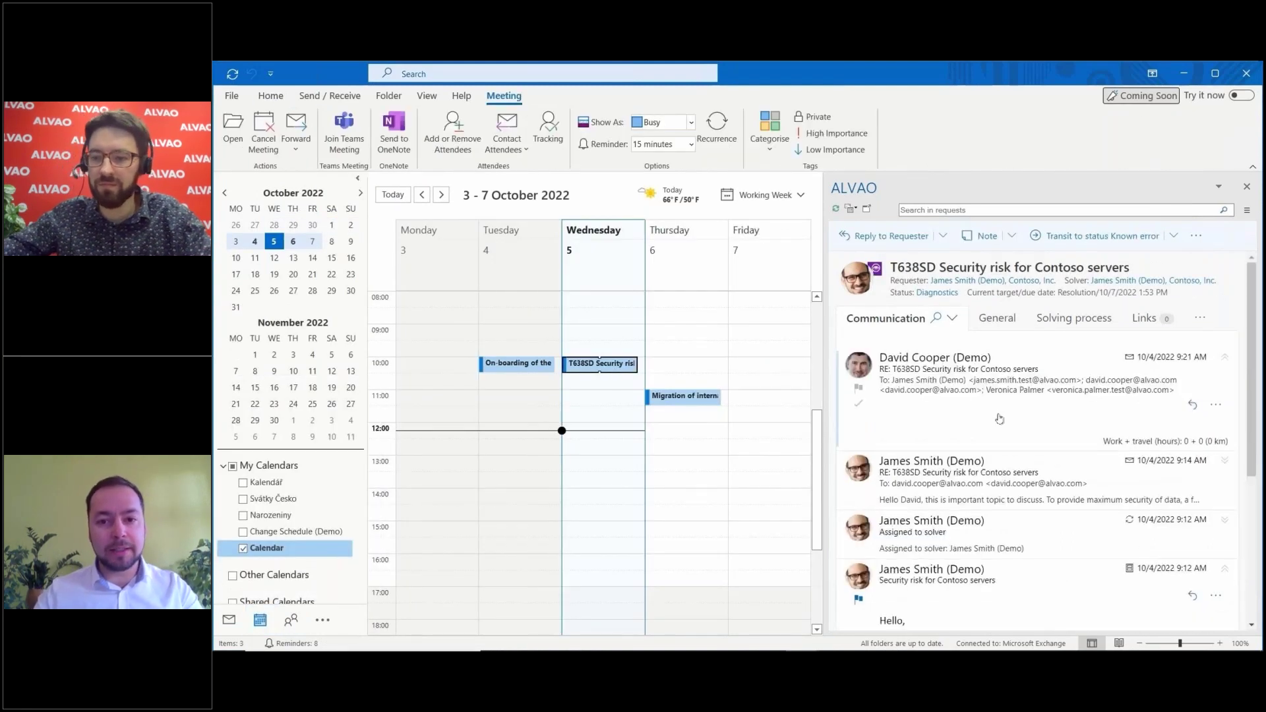
left_click(1000, 419)
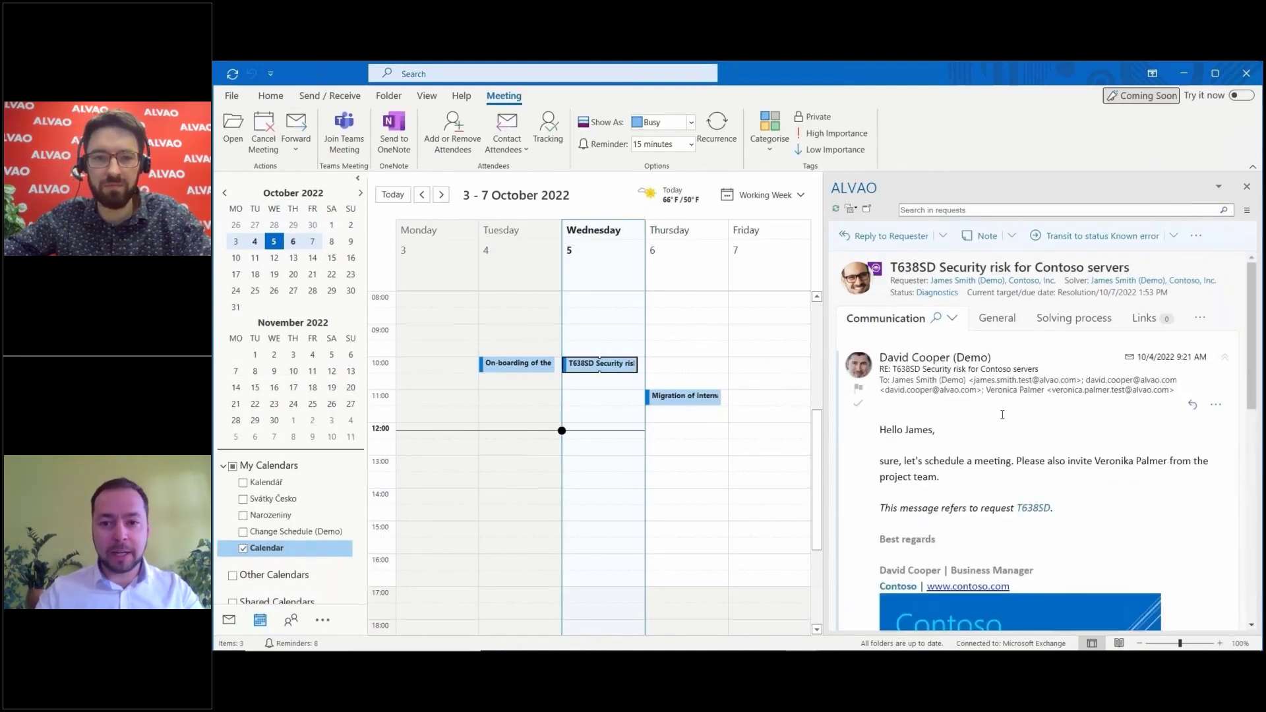
scroll(1002, 414, "down", 3)
scroll(1002, 414, "down", 5)
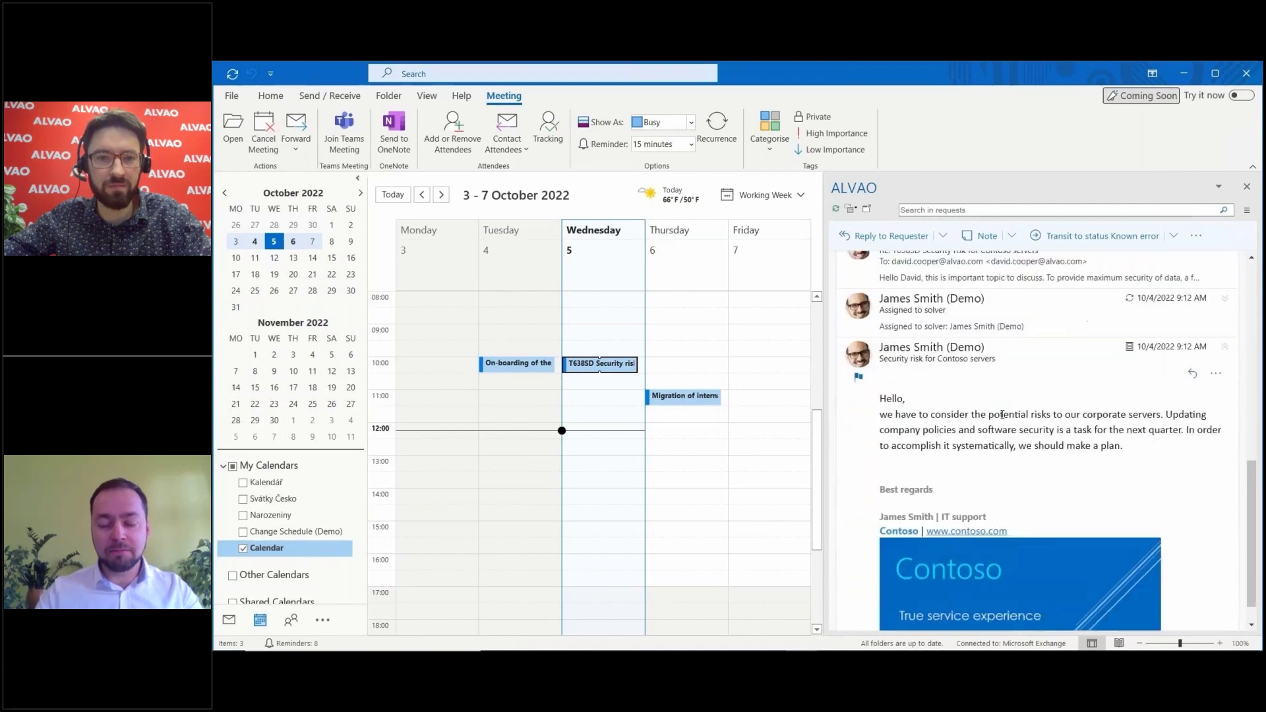
scroll(1002, 414, "up", 8)
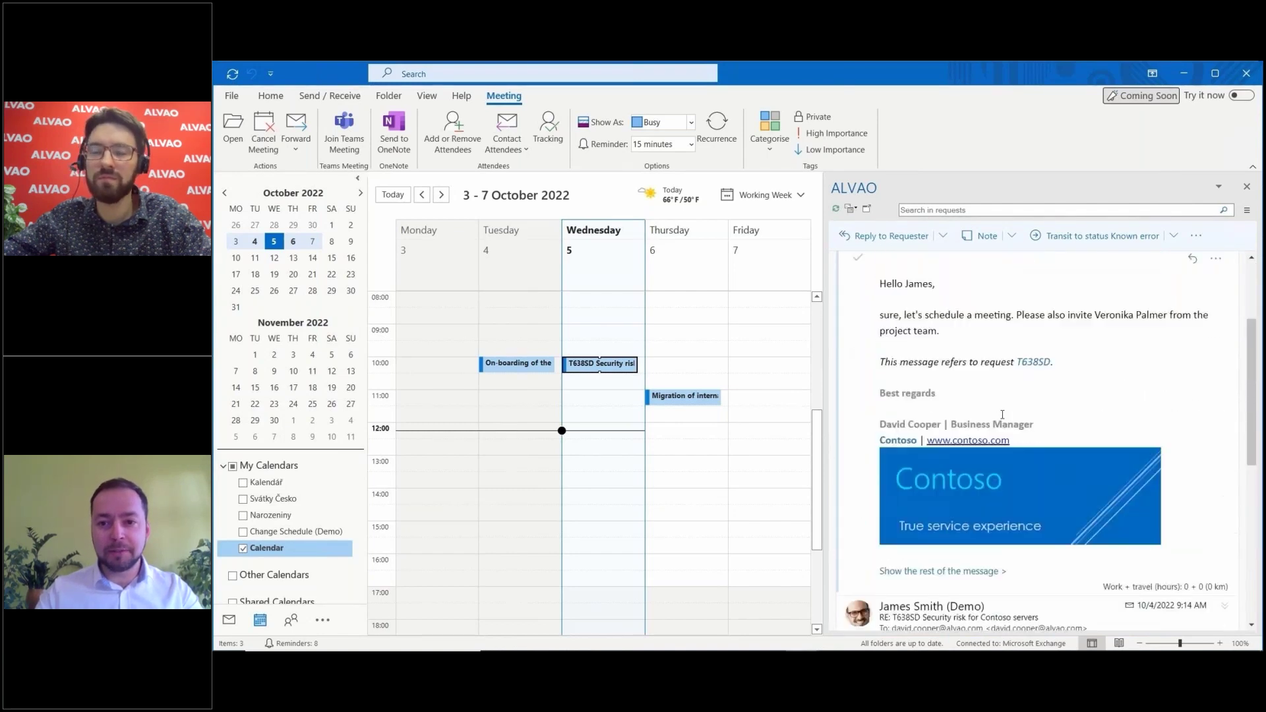
Step: Create a new meeting for request T637SD in the Thursday 10:00 calendar slot
left_click(706, 363)
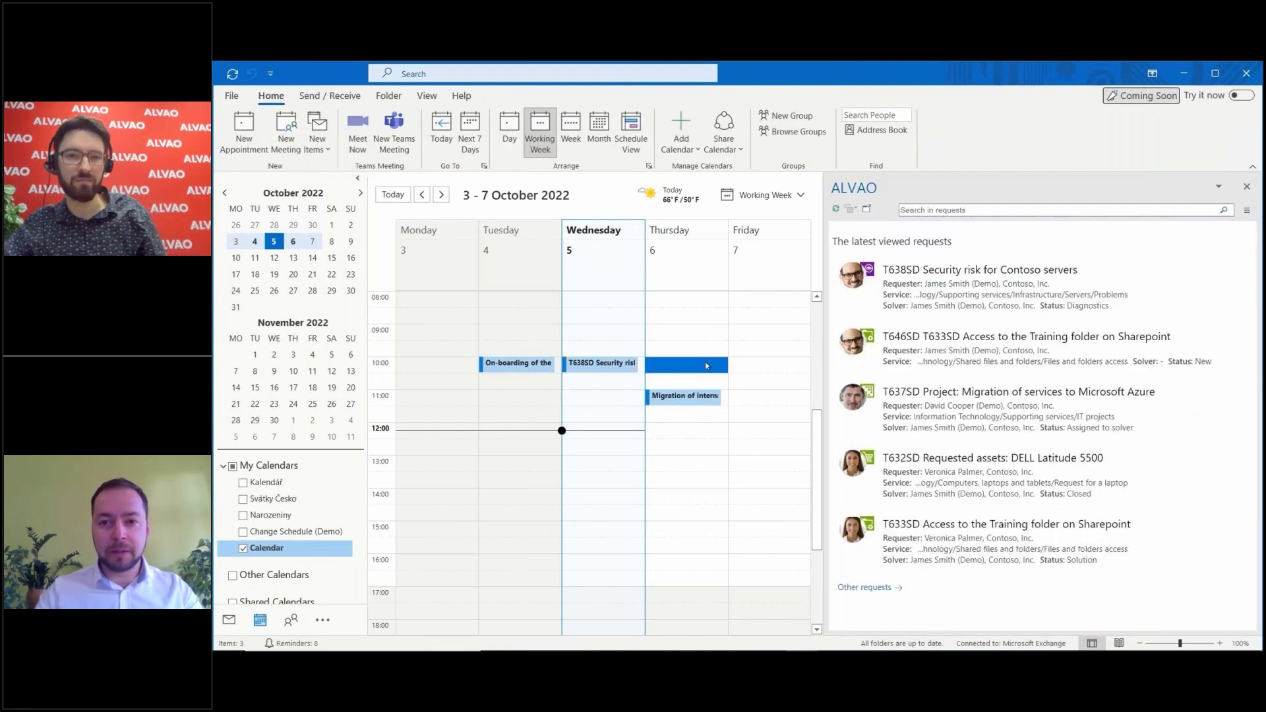
left_click(923, 418)
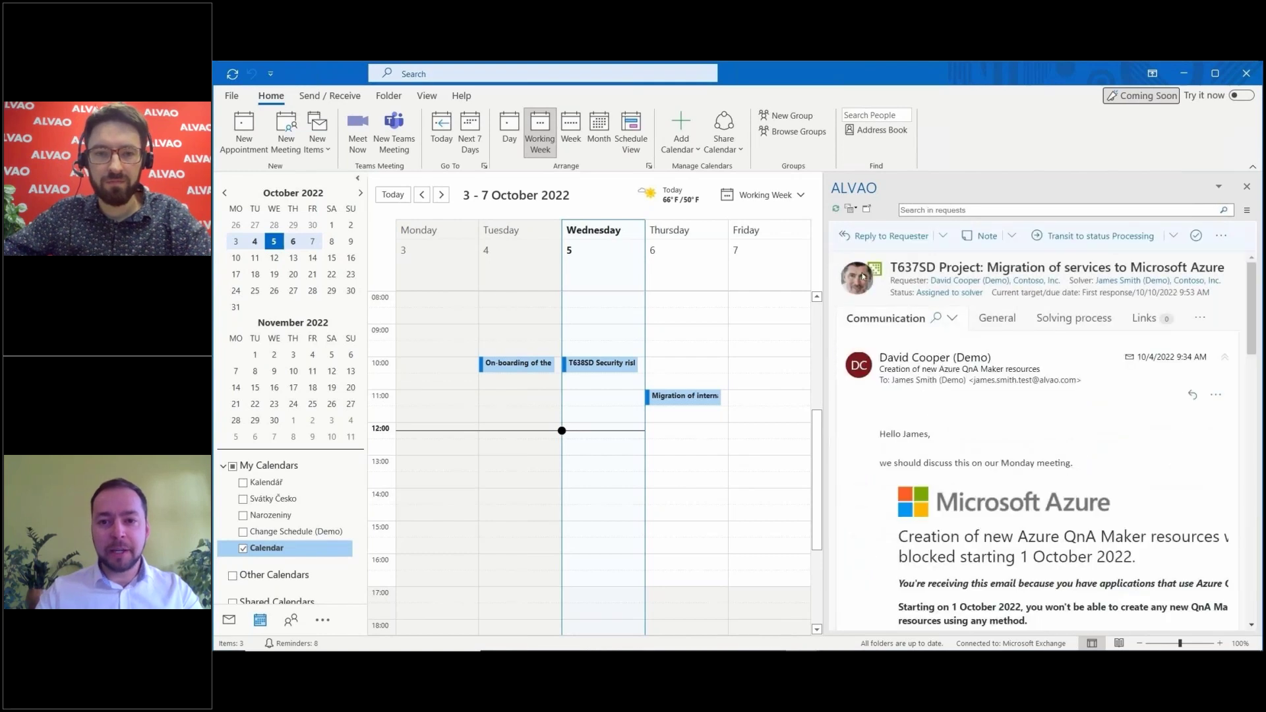
left_click(852, 209)
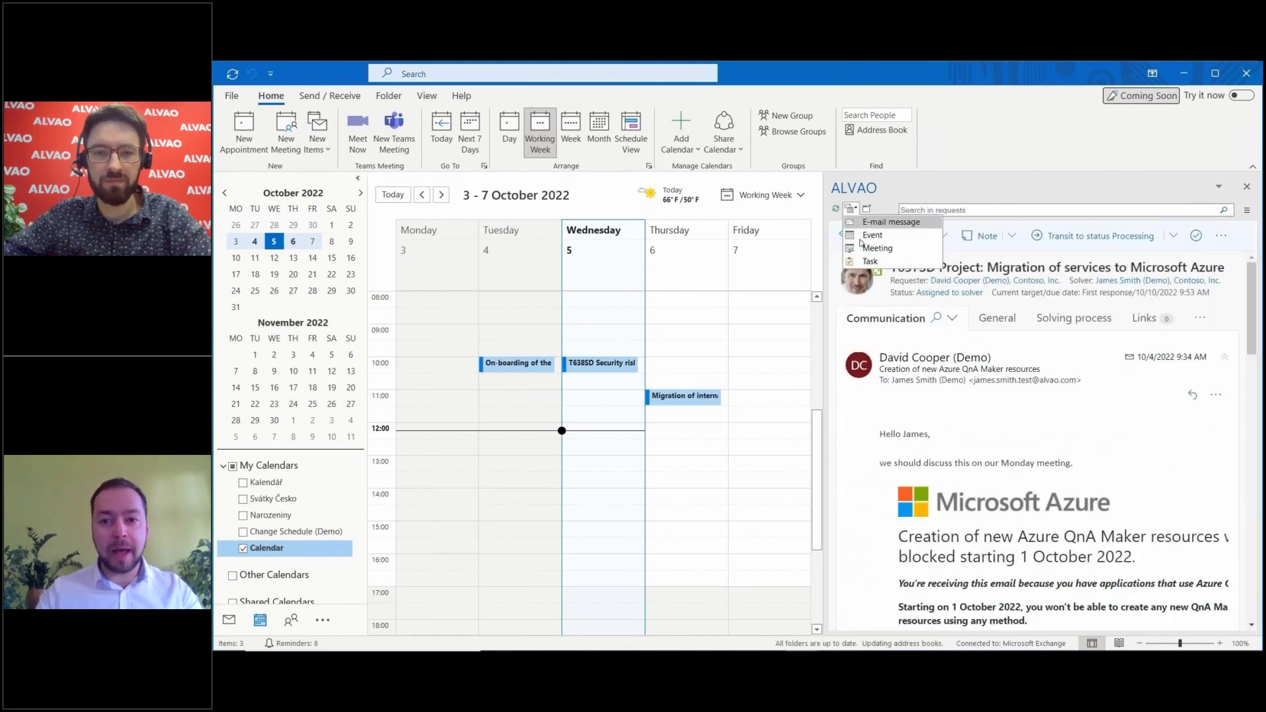
left_click(863, 250)
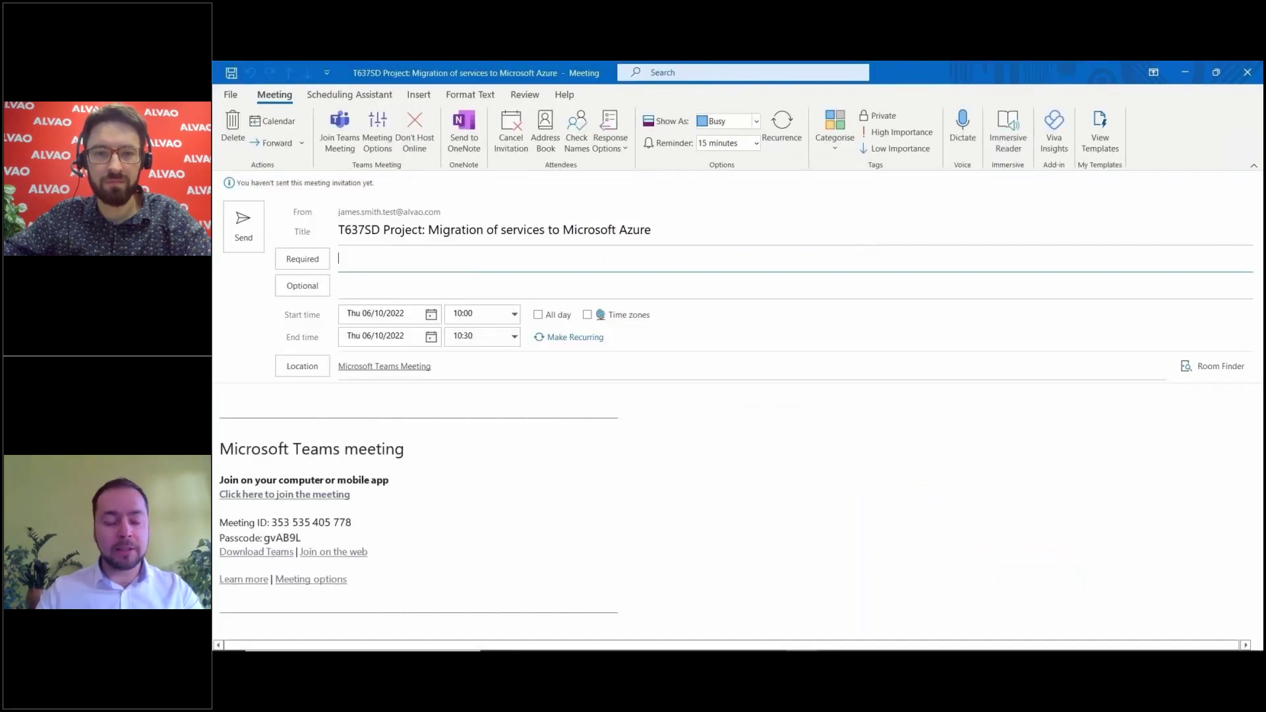
Step: Add the two colleagues as required attendees and send the T637SD meeting invitation
type("dav")
left_click(548, 287)
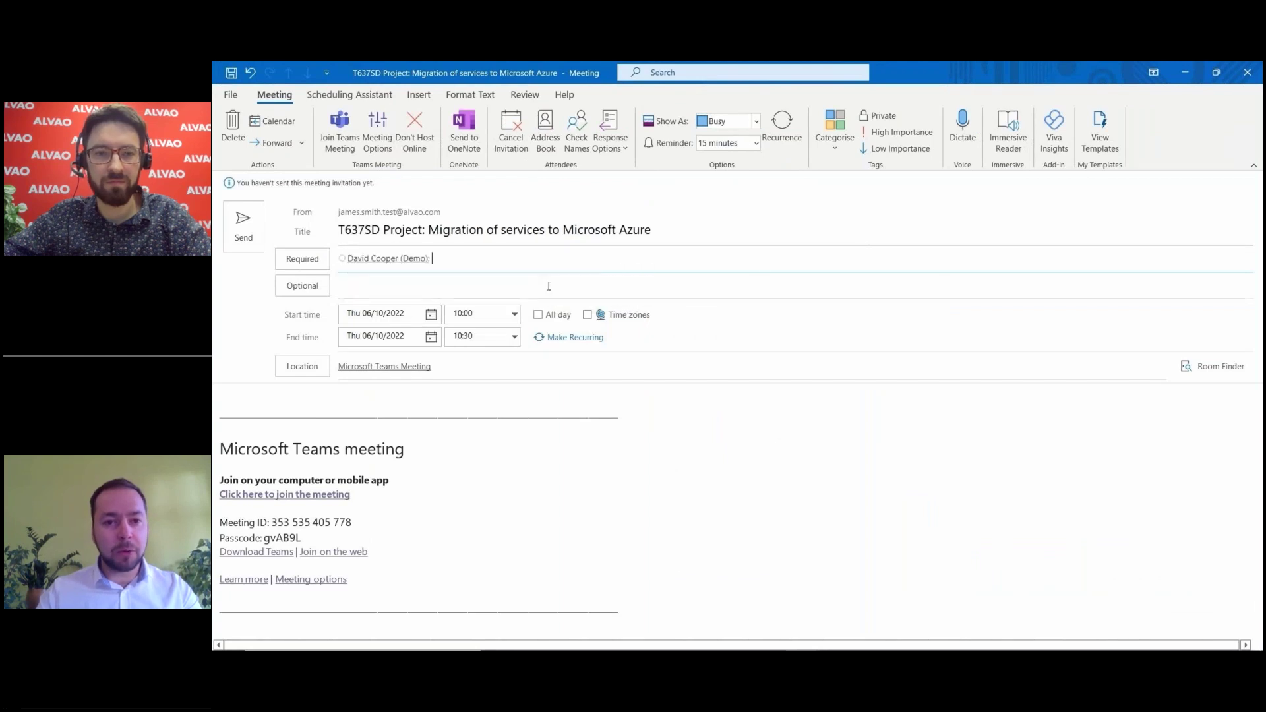
type("ver")
left_click(541, 287)
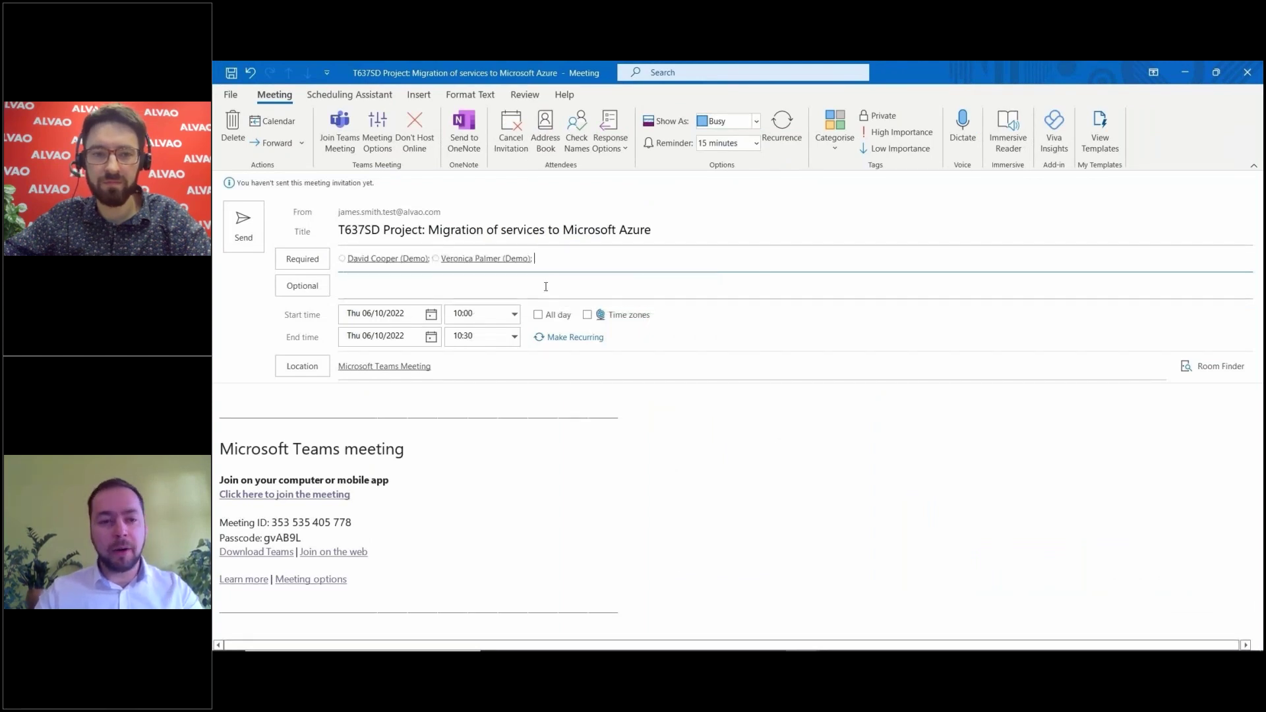
left_click(241, 231)
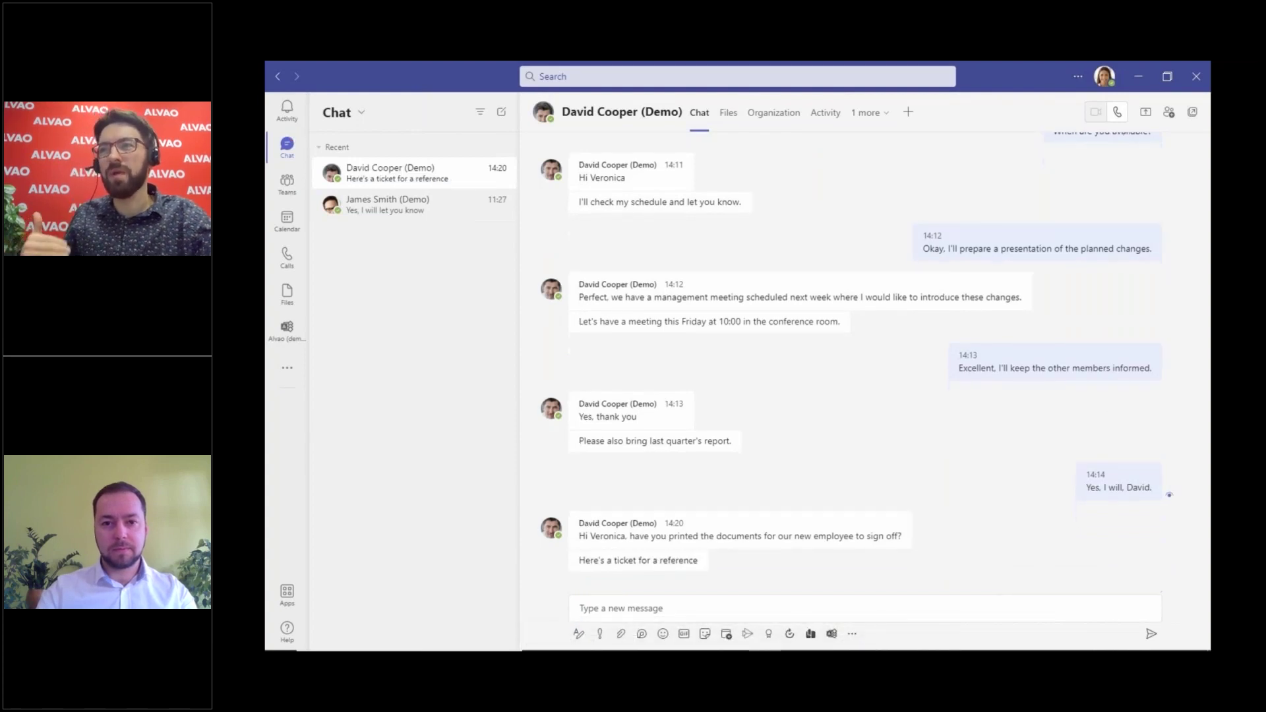
Step: Reply that the printer is broken, add 'Let me report it to the IT team.', then open Alvao (demo)
left_click(604, 615)
type("Hi David, not yet - I've just found out the printer is not working.")
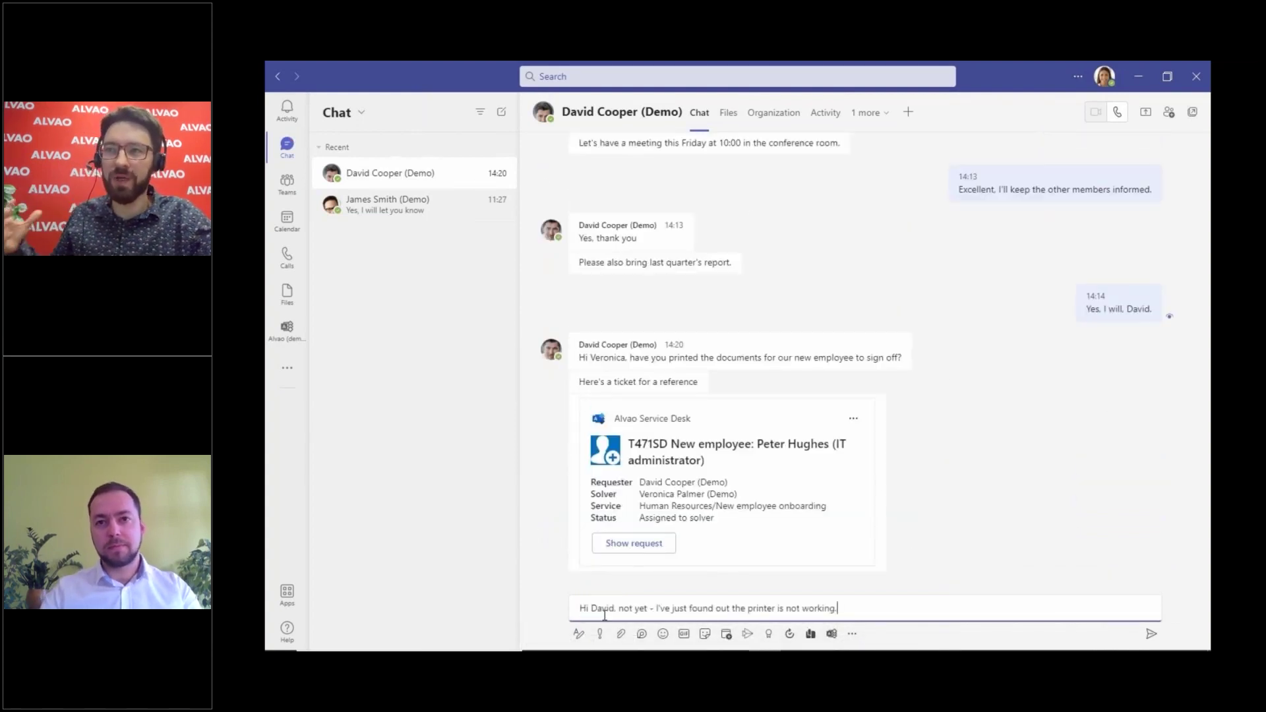
key("Return")
type("Let me report it to the IT team.")
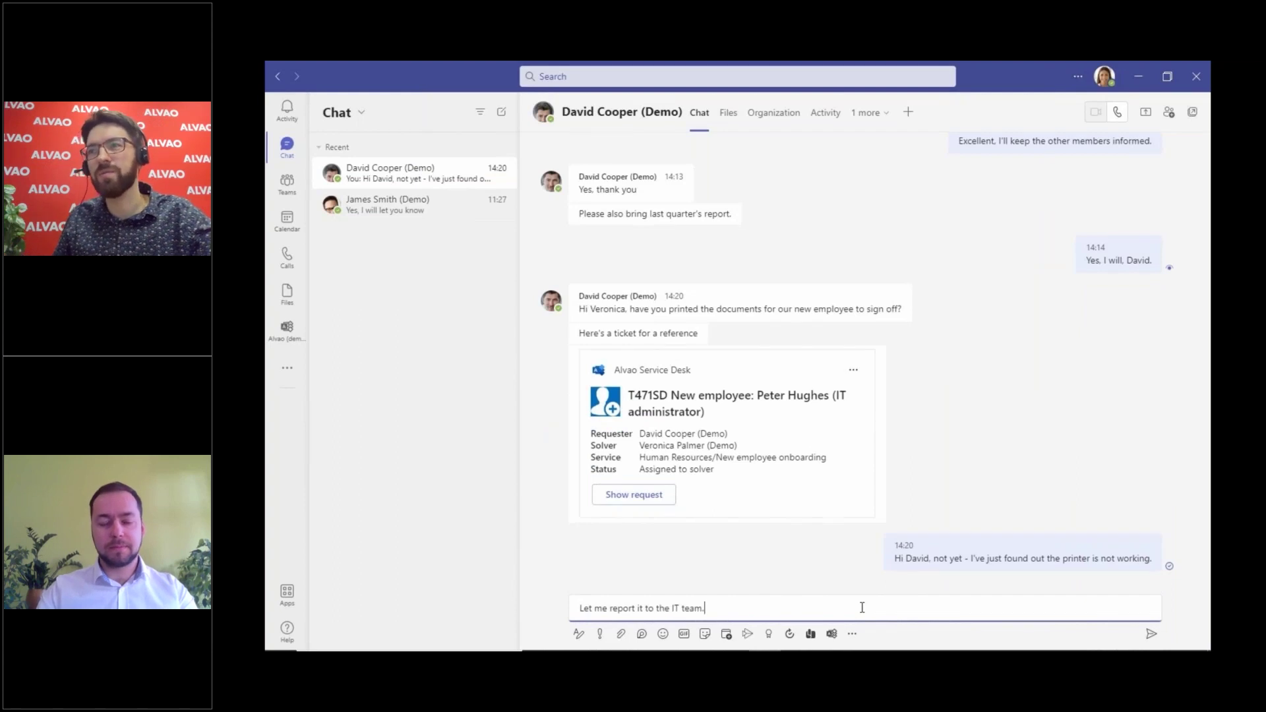
key("Return")
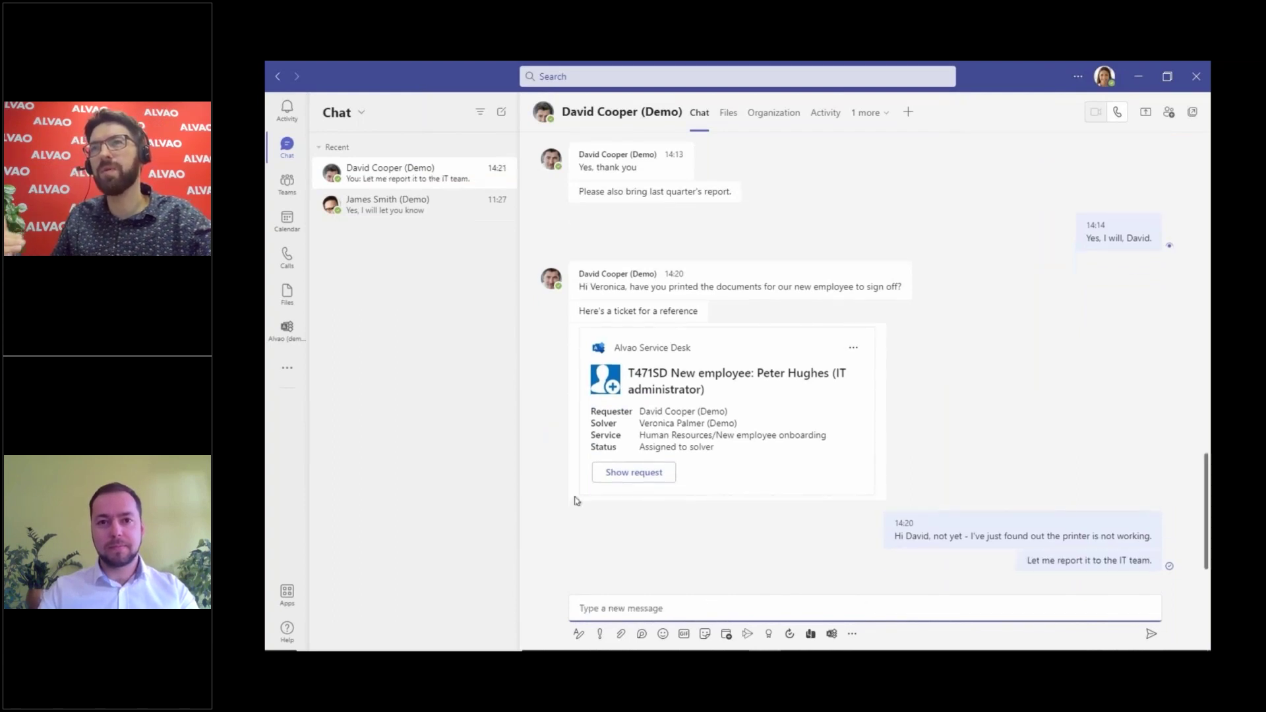
left_click(286, 333)
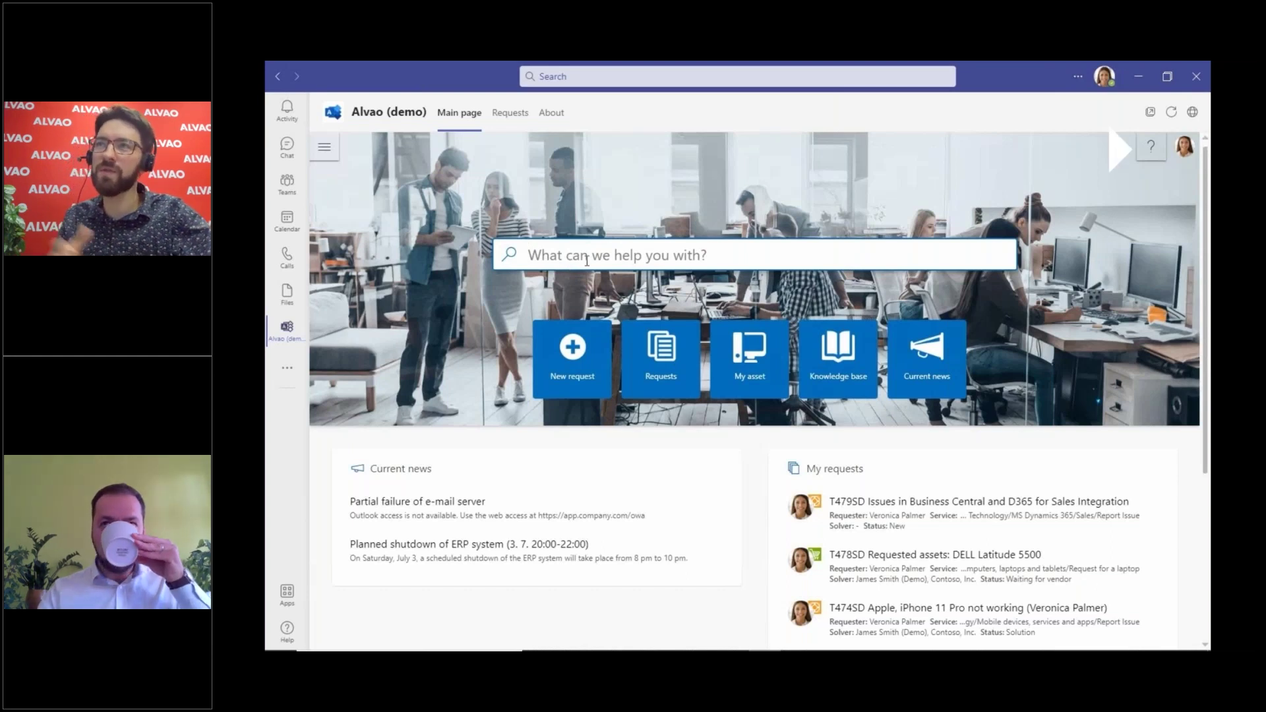
Step: Search the catalogue for 'print' and open the printer Report Issue form
type("print")
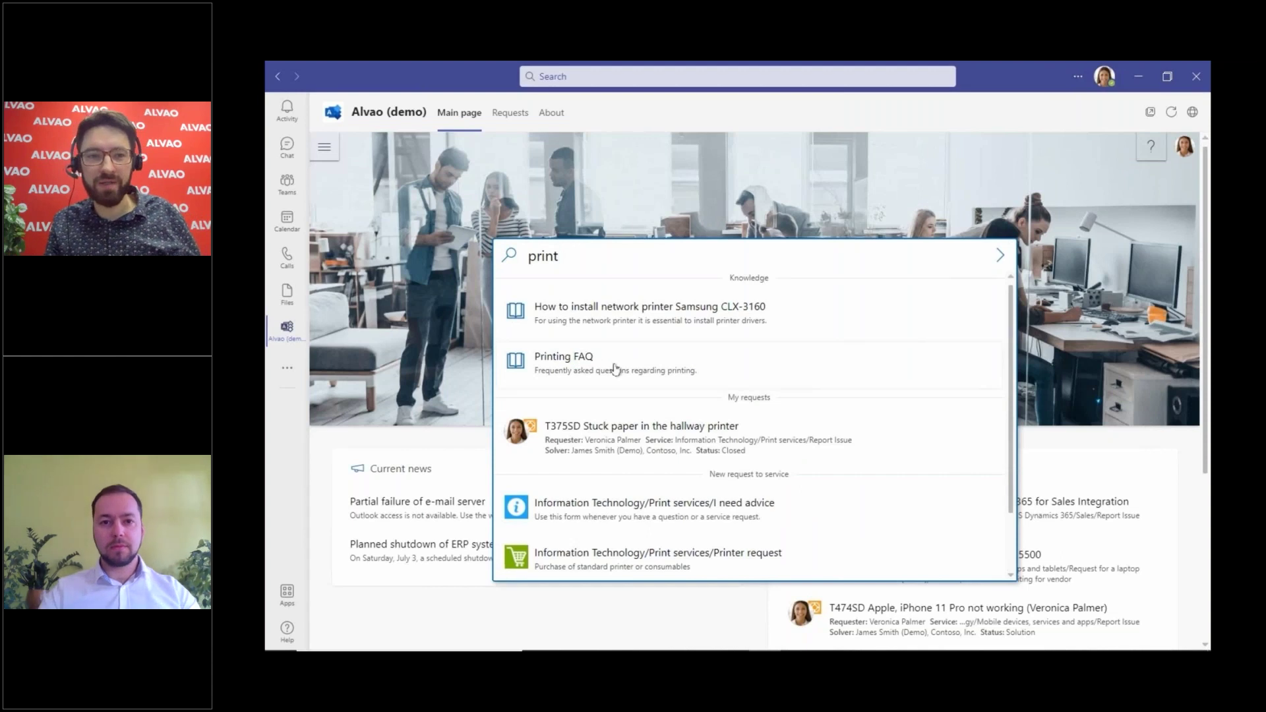
scroll(611, 364, "down", 2)
left_click(618, 435)
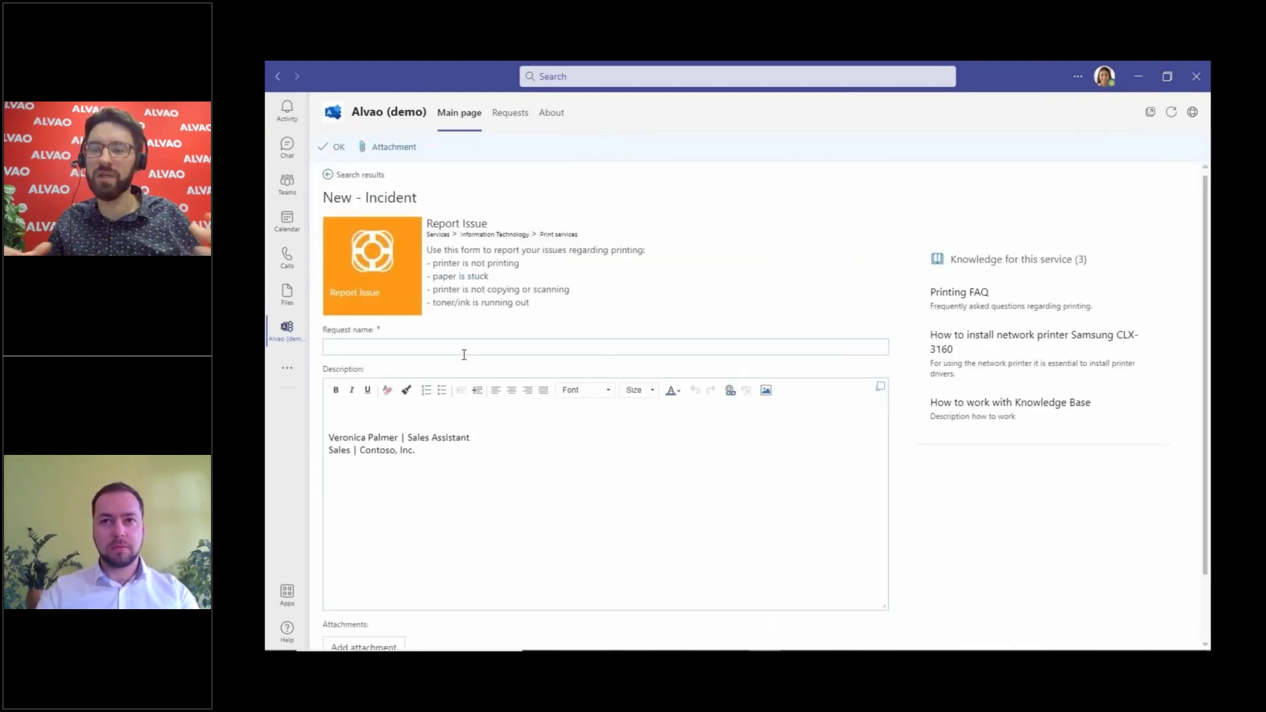
Step: Submit 'The printer in the hallway isn't working.' with a 'Hello,' greeting and description
left_click(463, 354)
type("The printer in the hallway isn't working.")
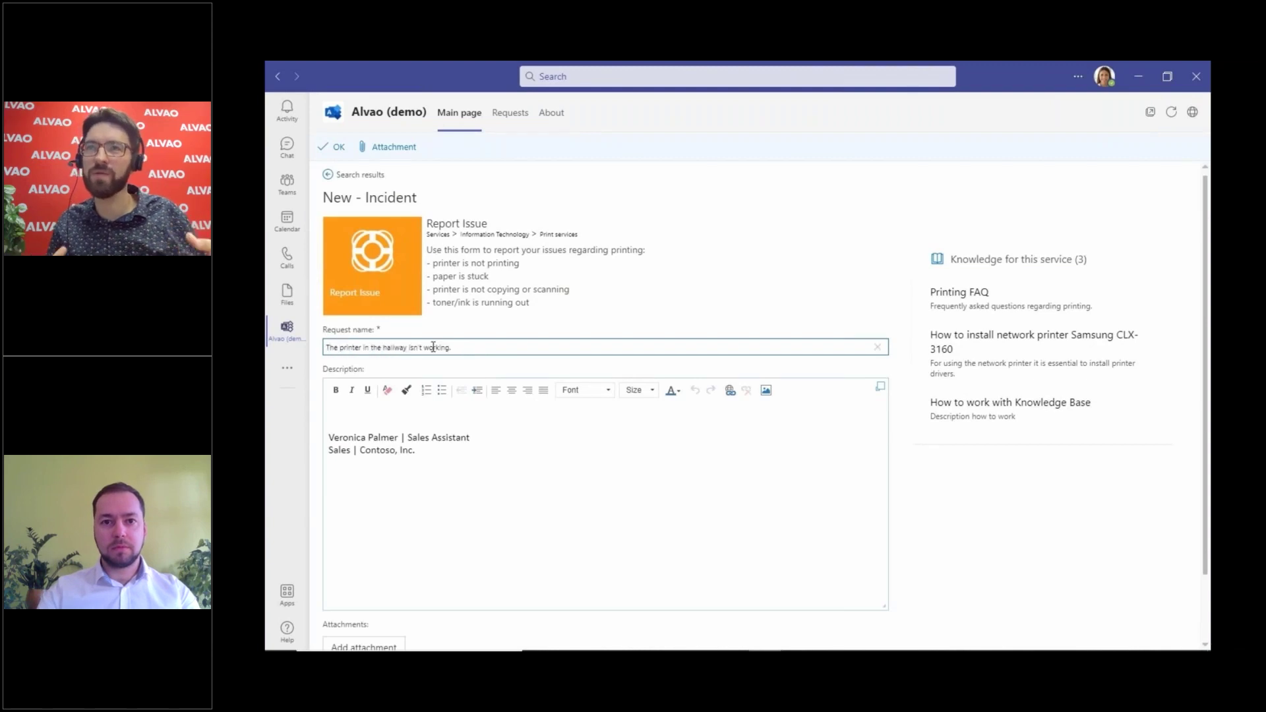
left_click(359, 410)
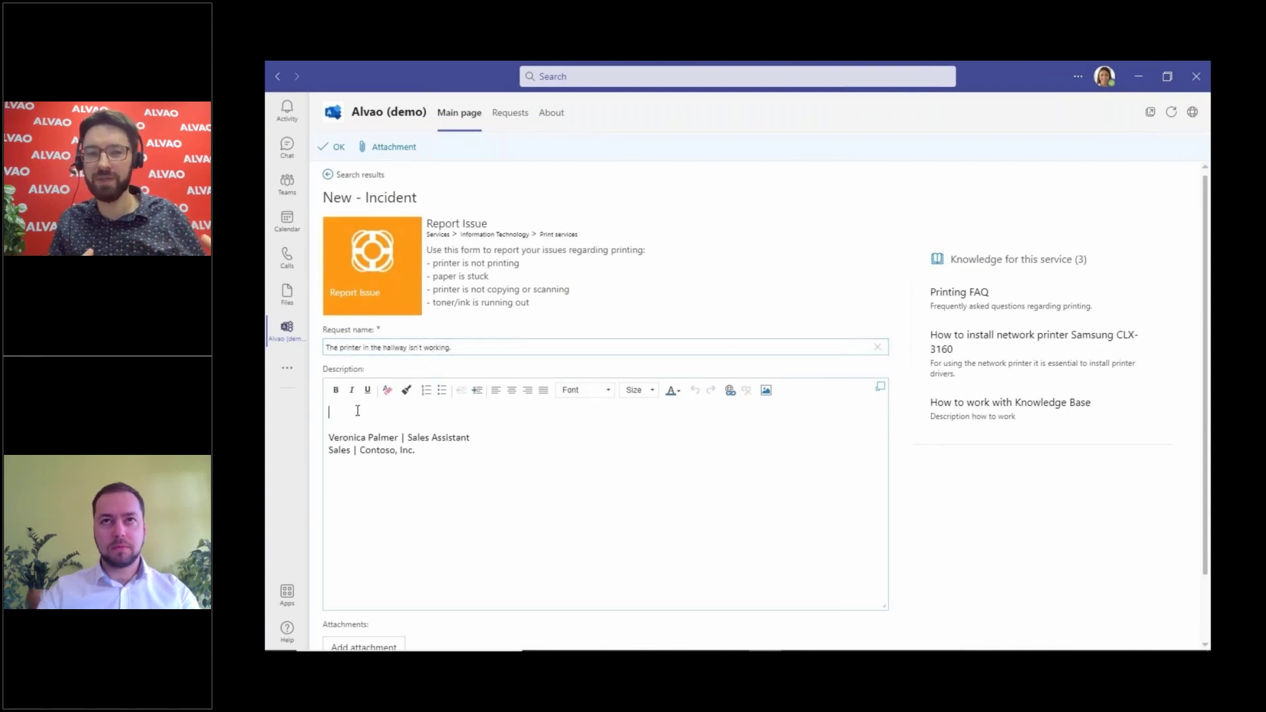
type("Hello,")
key("Return")
key("Return")
type("I can't print from the printer in the hallway.")
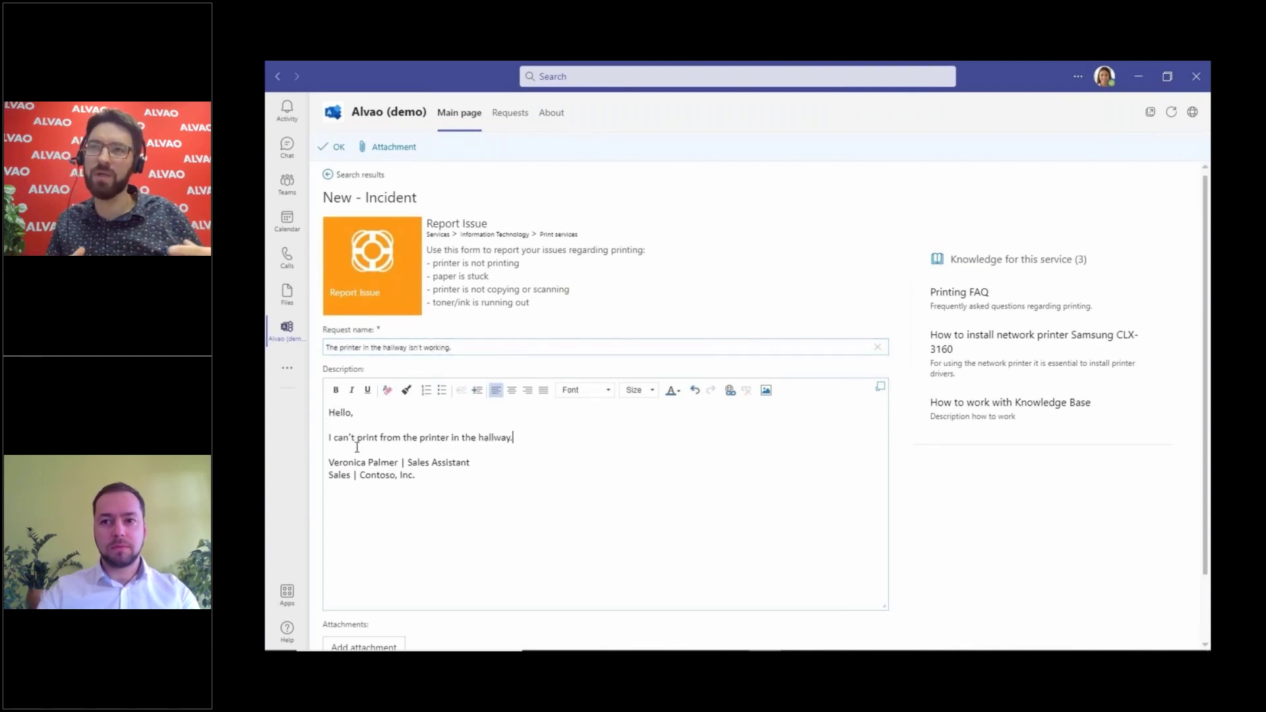
scroll(356, 447, "down", 2)
left_click(338, 622)
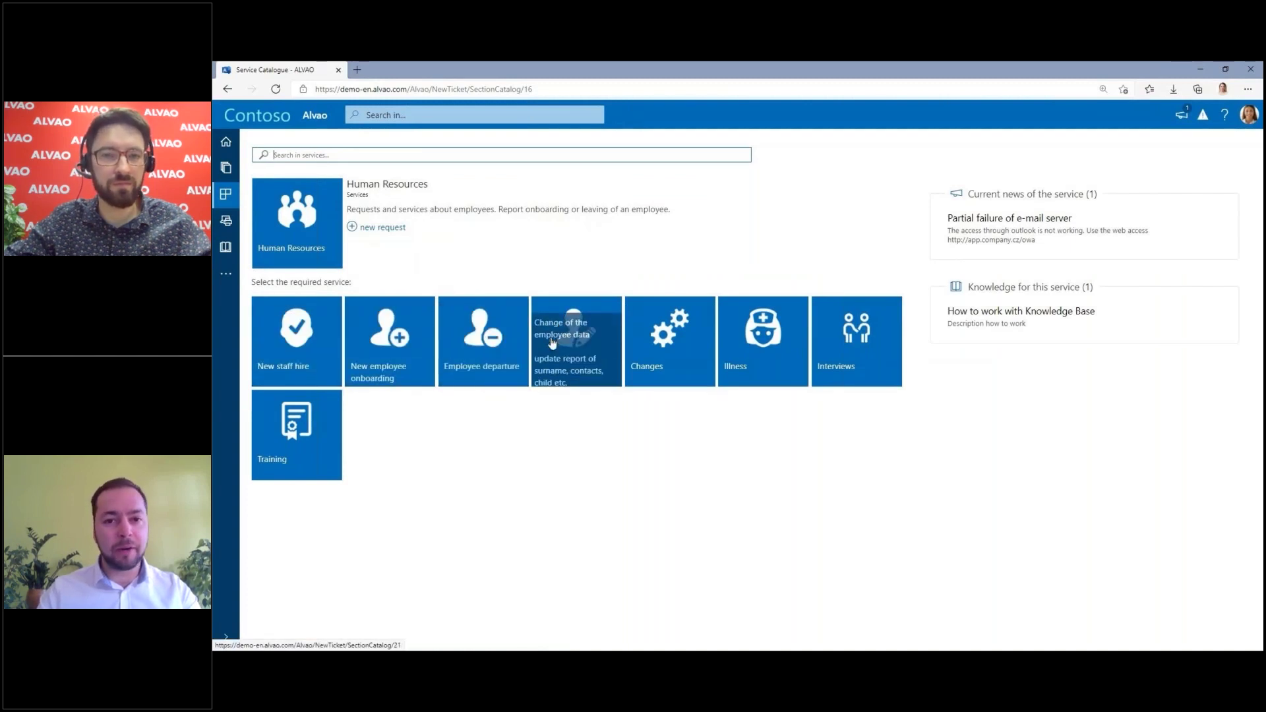
Step: Open the New employee onboarding form and enter the new employee's first name and surname
left_click(390, 343)
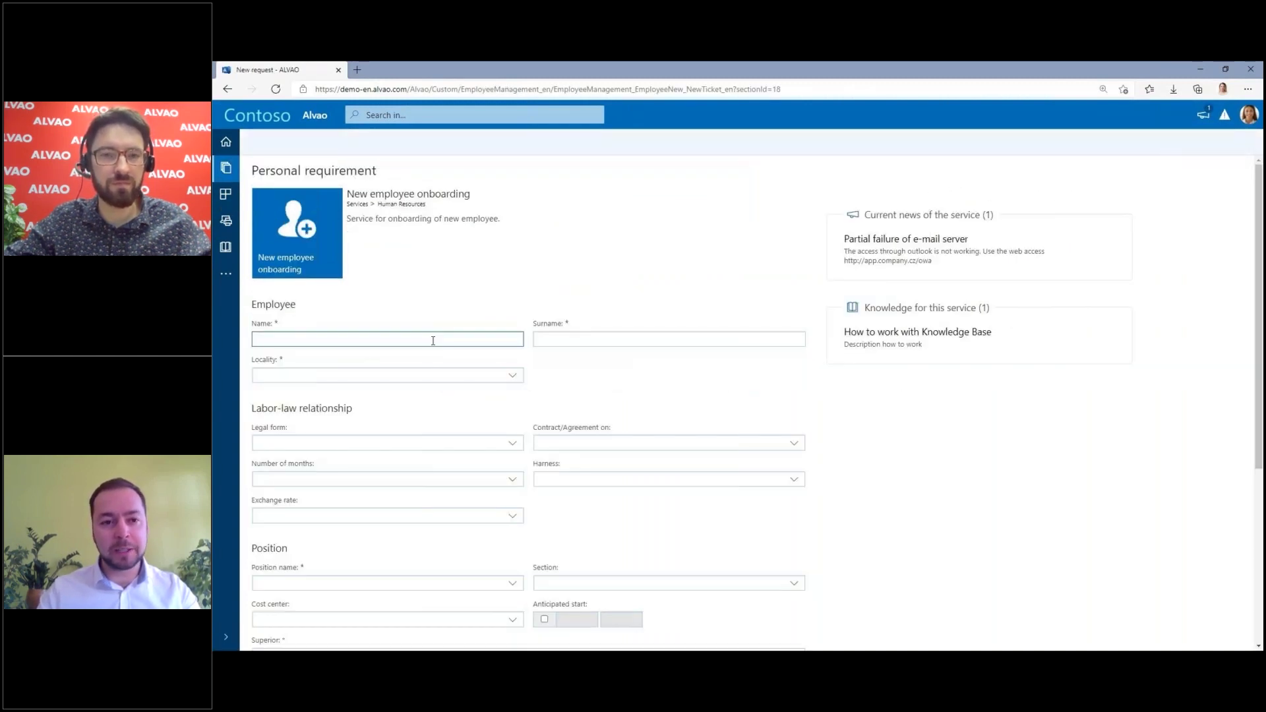
key("Tab")
Step: Set locality Brno, Employment contract, fixed period of 24 months, Full-time, Single shift
left_click(491, 375)
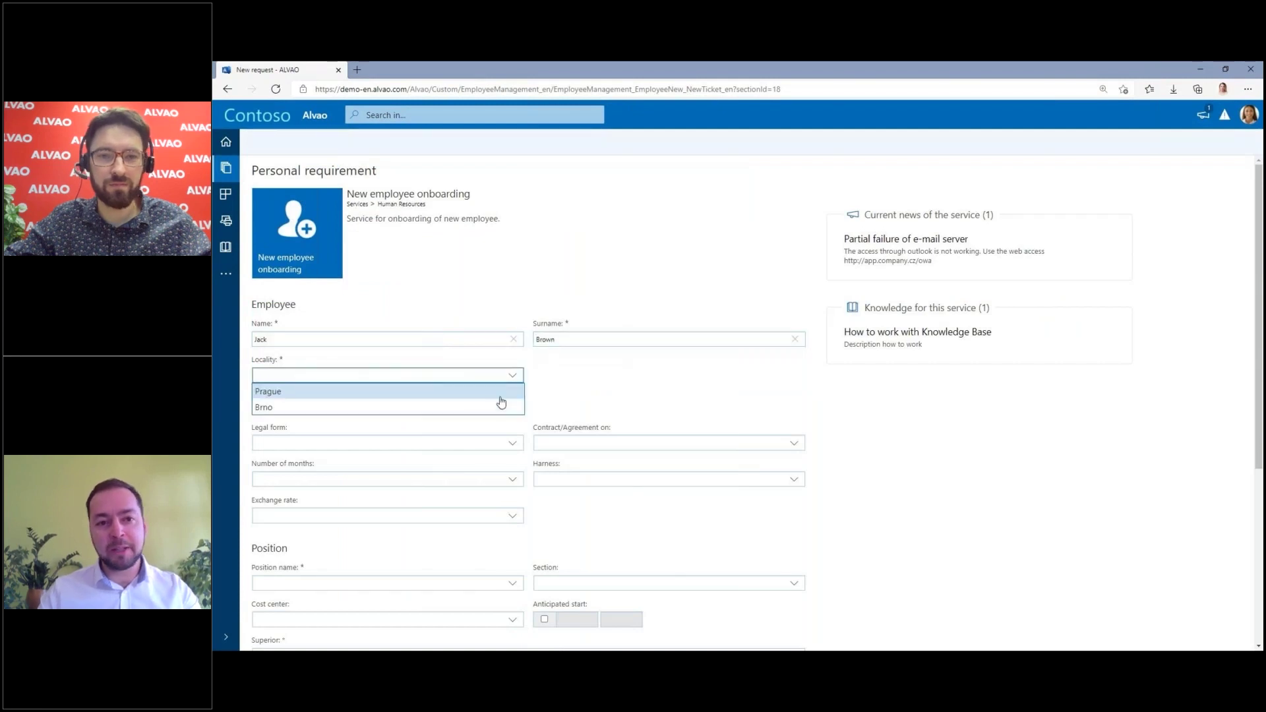
left_click(504, 405)
left_click(508, 443)
left_click(510, 490)
left_click(548, 443)
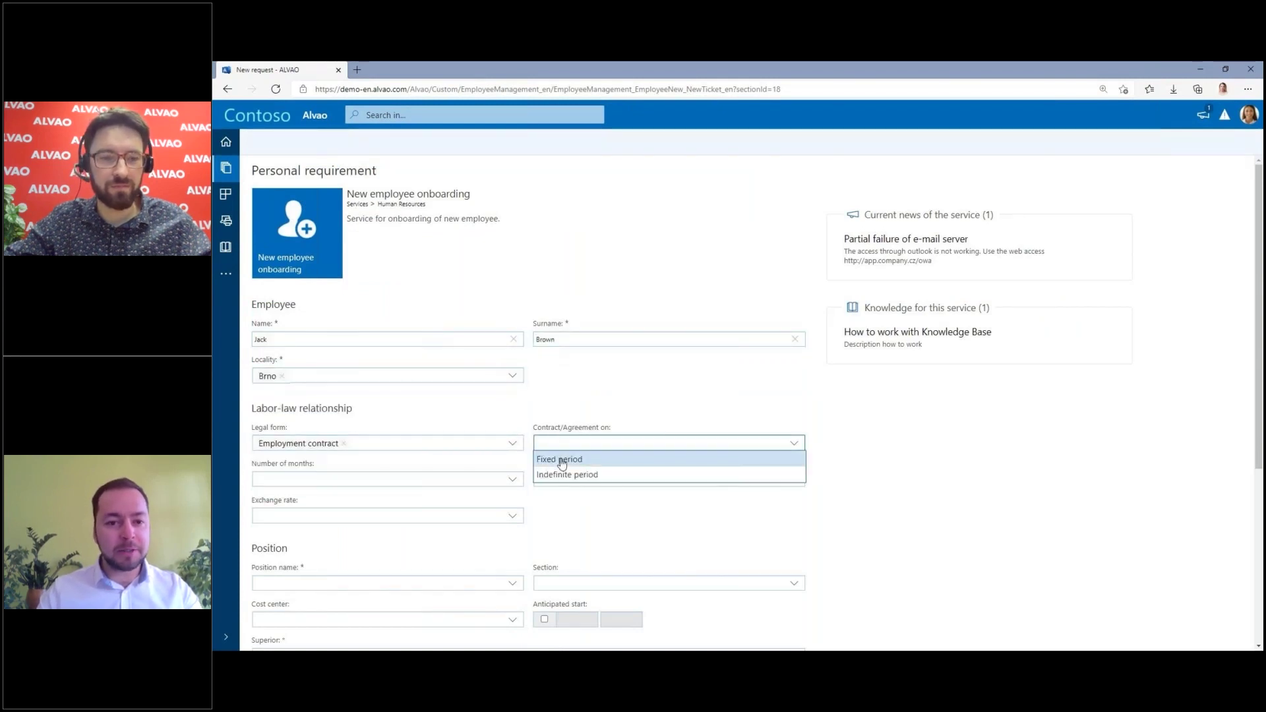
left_click(561, 460)
left_click(511, 480)
left_click(501, 559)
left_click(581, 480)
left_click(554, 496)
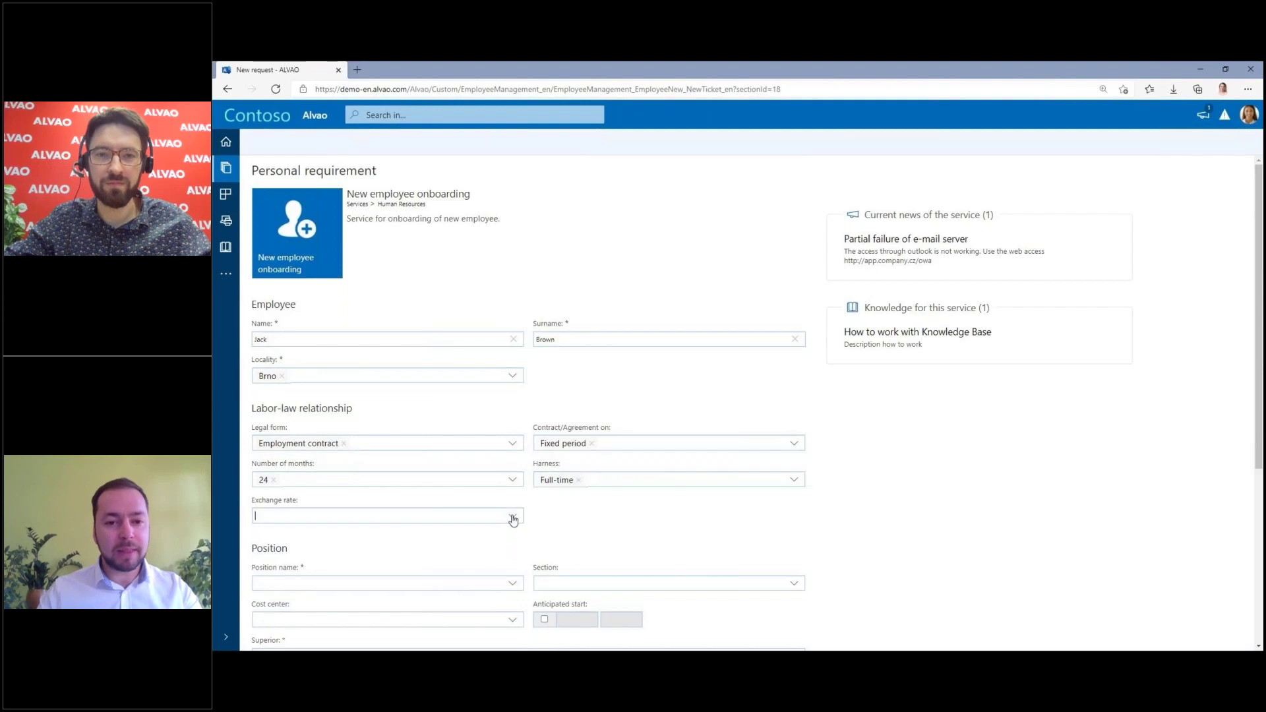
left_click(513, 516)
left_click(503, 534)
Step: Set position Sales Representative, cost center 250 - Sales, and start date 9/1/2021
scroll(511, 297, "down", 4)
left_click(512, 297)
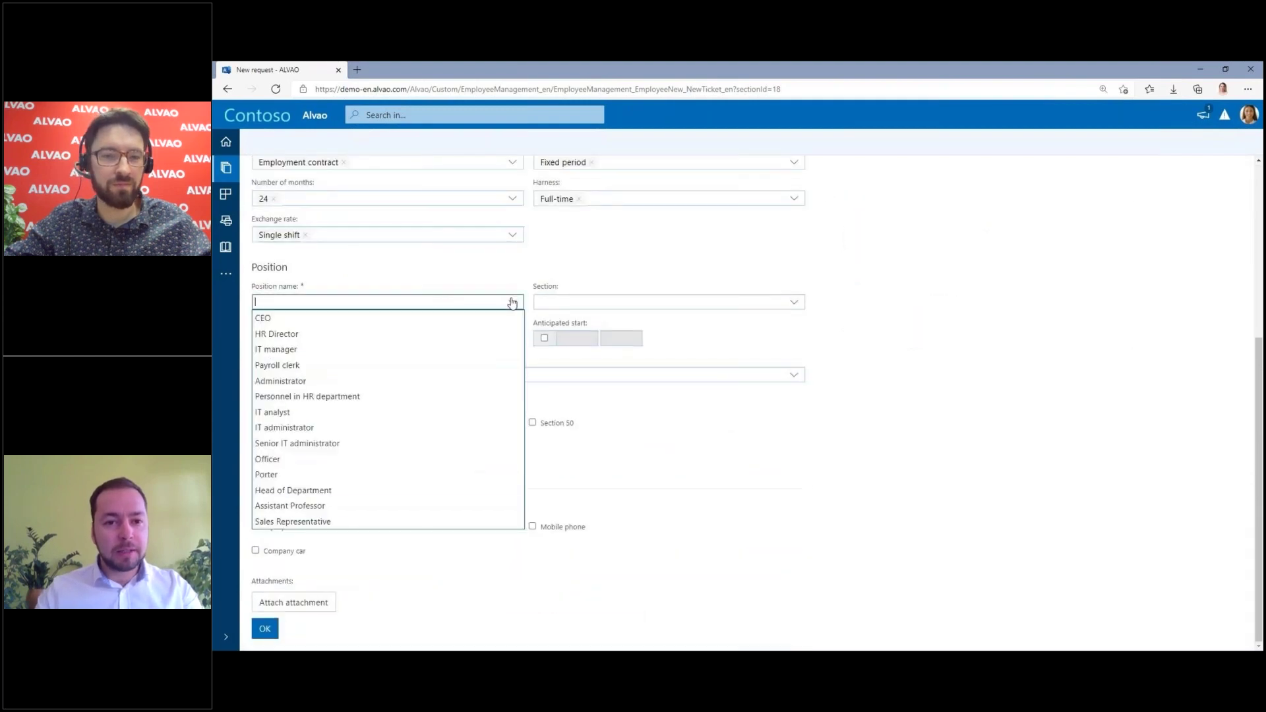
left_click(297, 522)
left_click(512, 338)
left_click(505, 375)
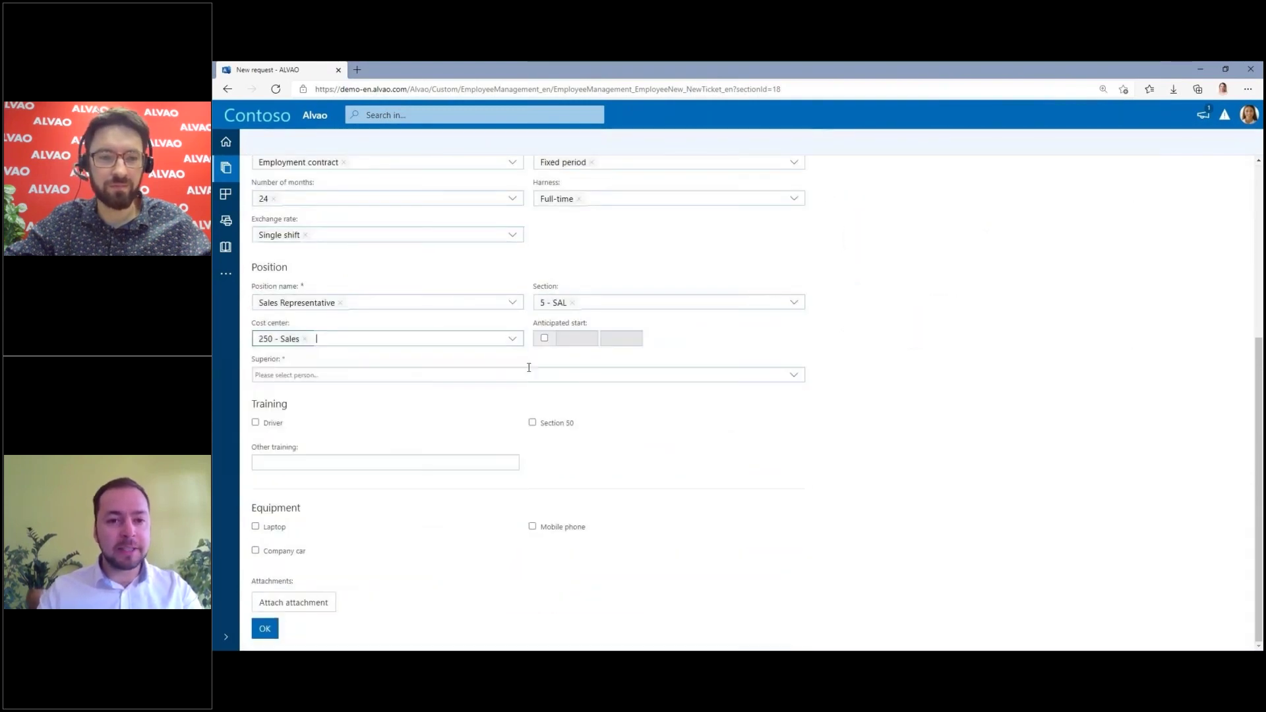
left_click(544, 339)
left_click(576, 338)
left_click(670, 358)
left_click(670, 358)
left_click(670, 358)
left_click(621, 390)
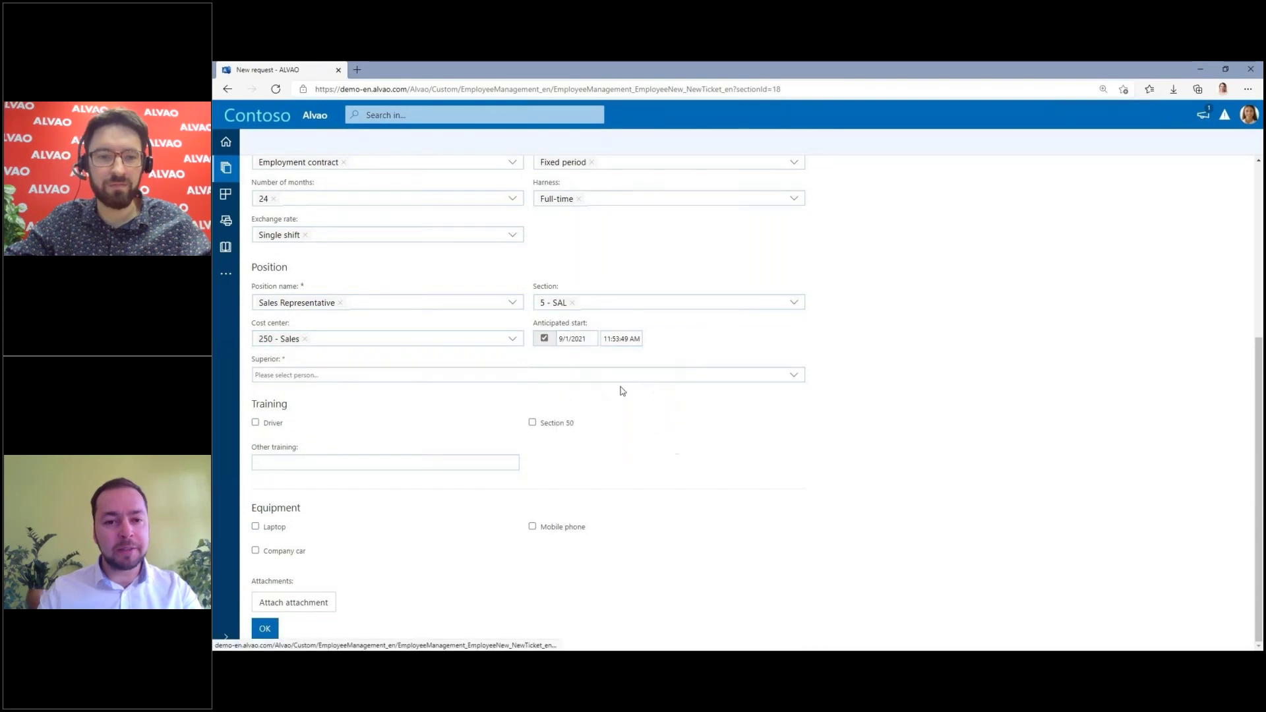
left_click(267, 378)
Step: Choose the superior, request Driver training, 'Communication skills', laptop, company car and mobile phone, then submit
type("david")
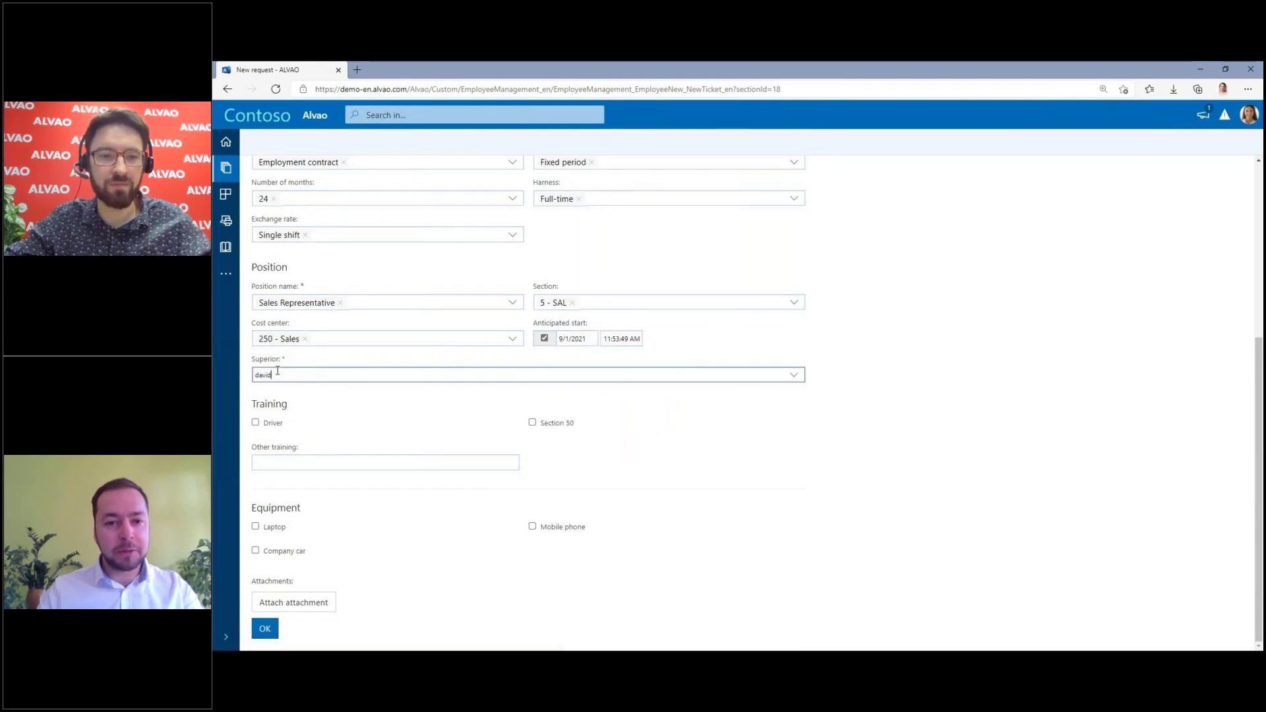
left_click(282, 389)
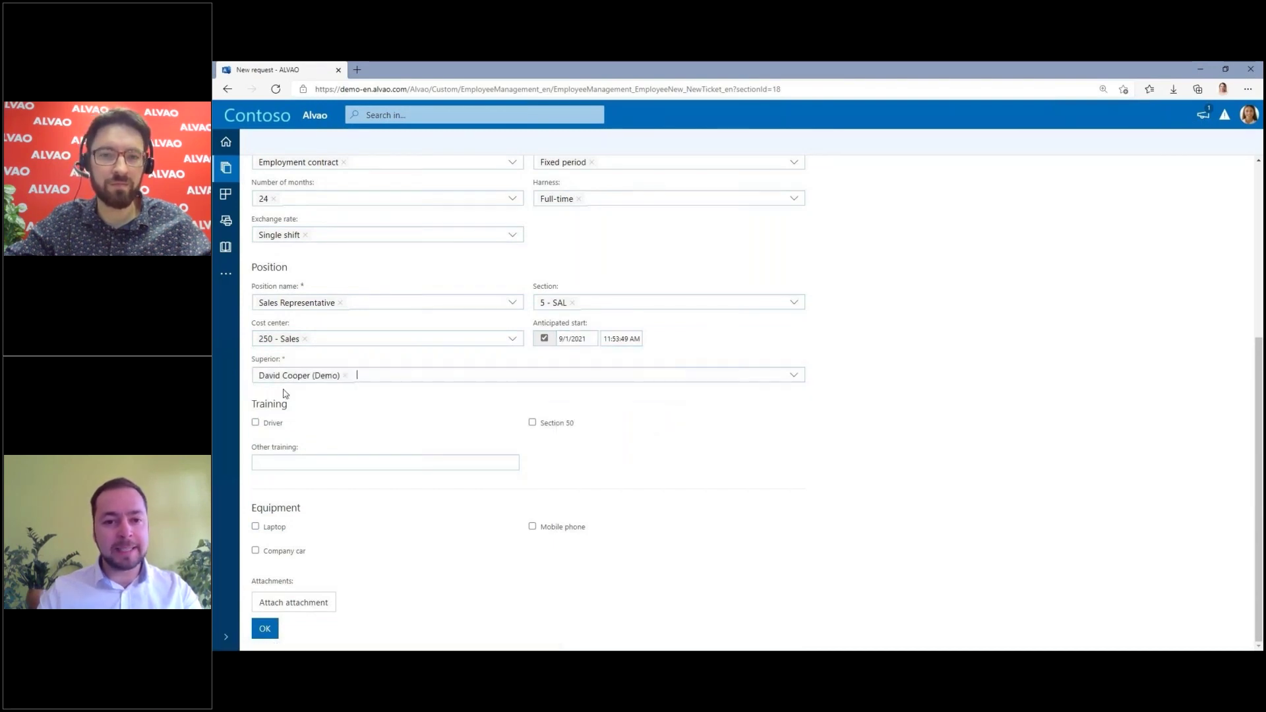
left_click(256, 423)
left_click(351, 462)
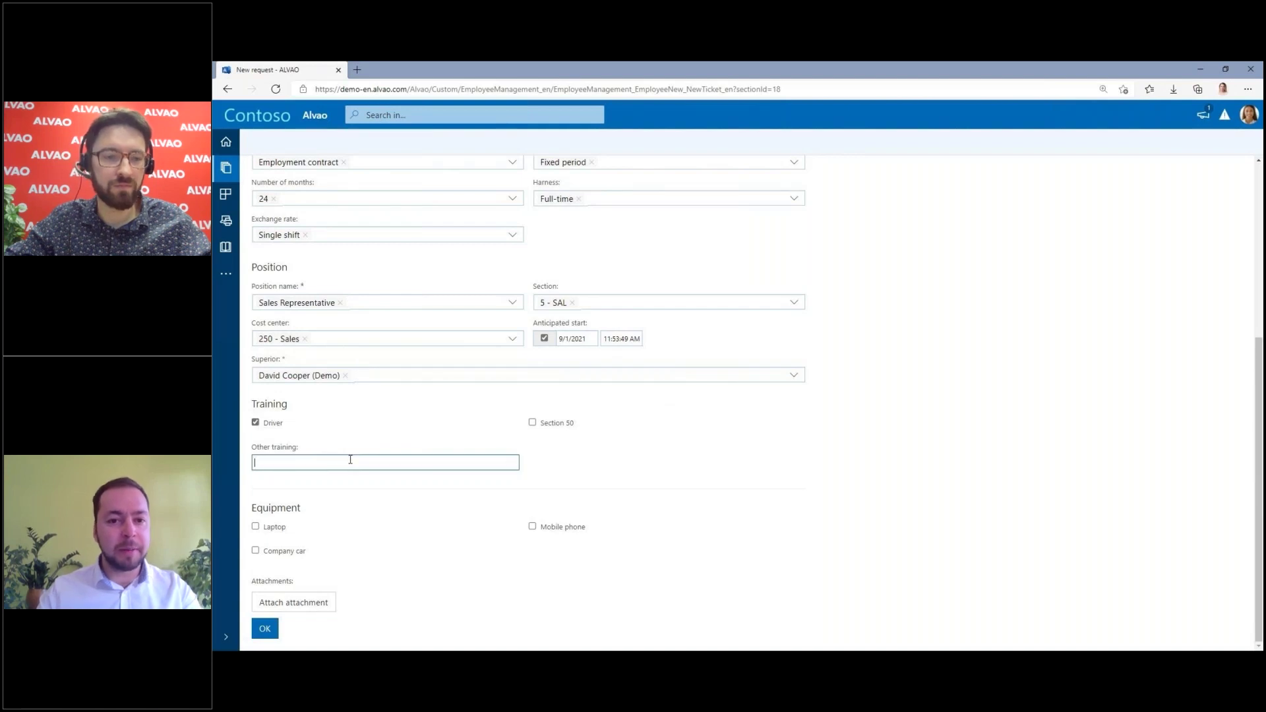
type("Communication skills")
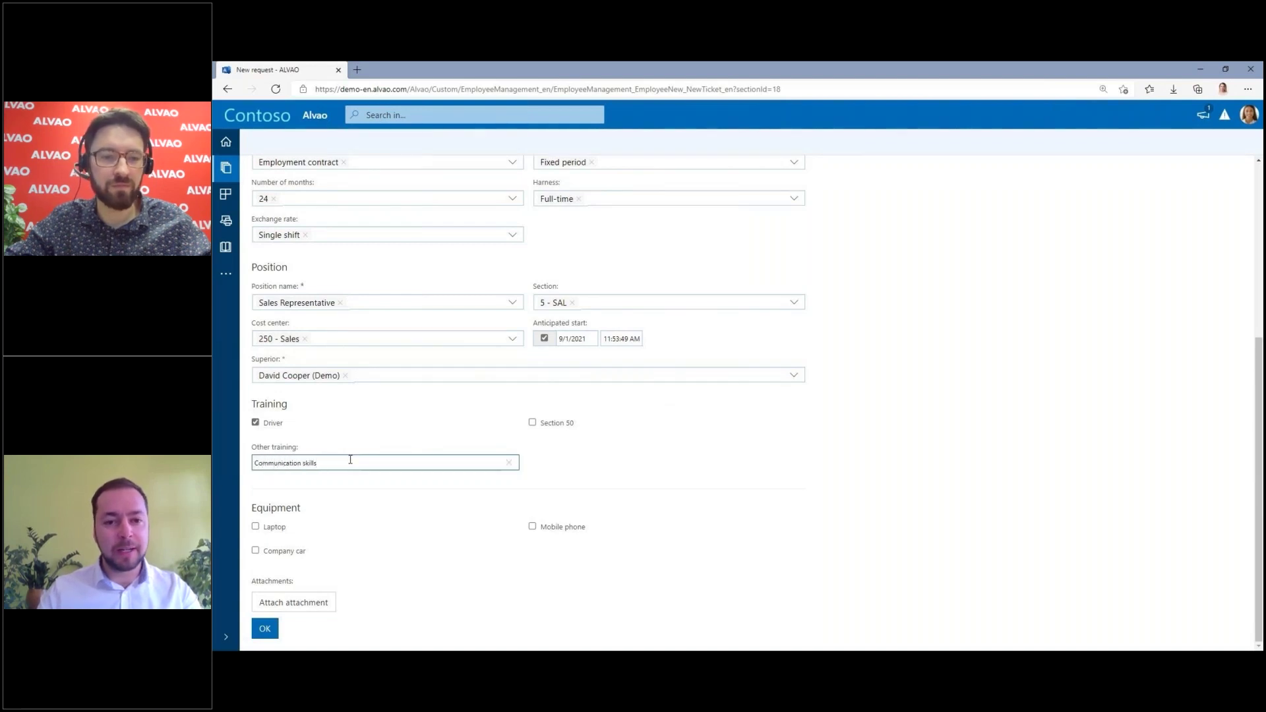
left_click(256, 527)
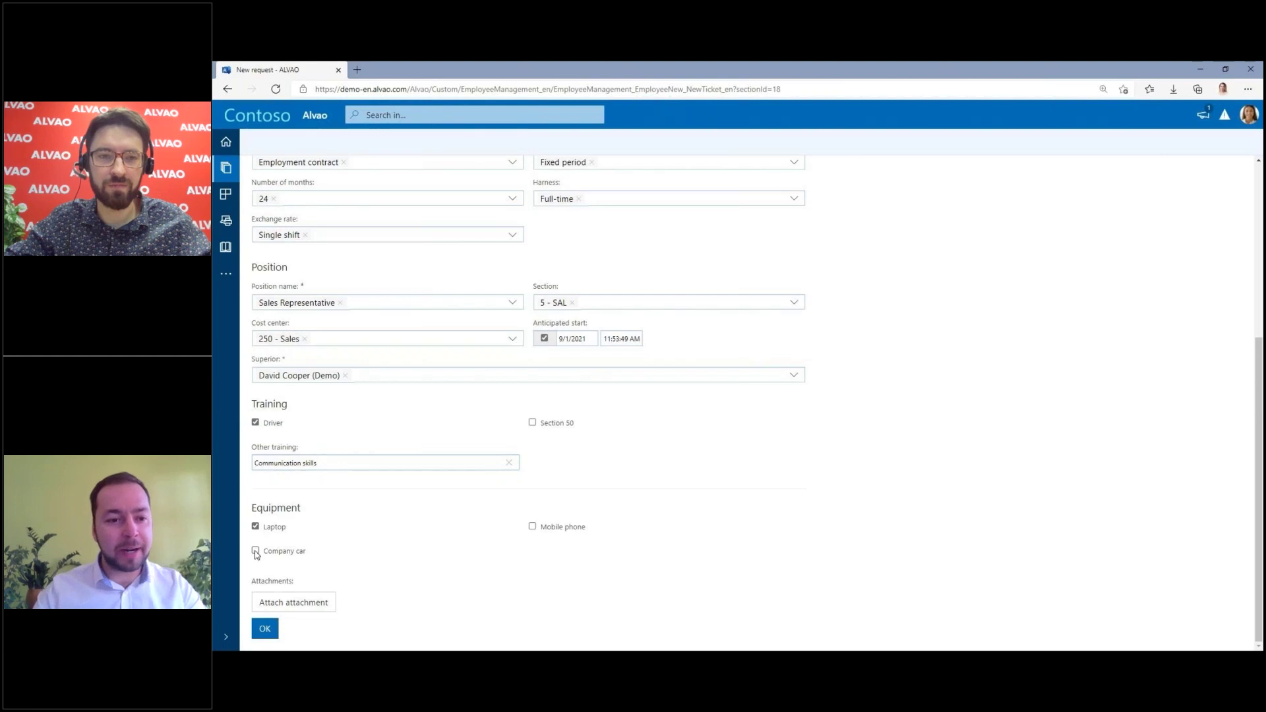
left_click(256, 551)
left_click(532, 526)
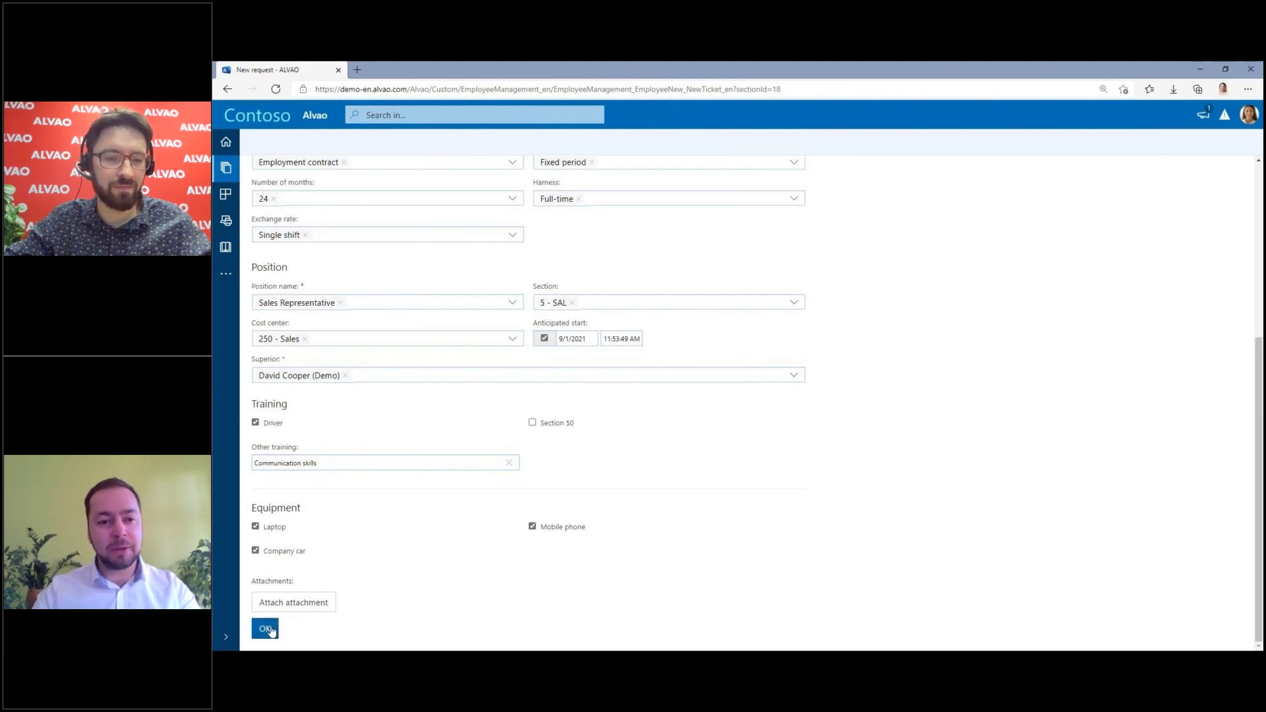
left_click(265, 629)
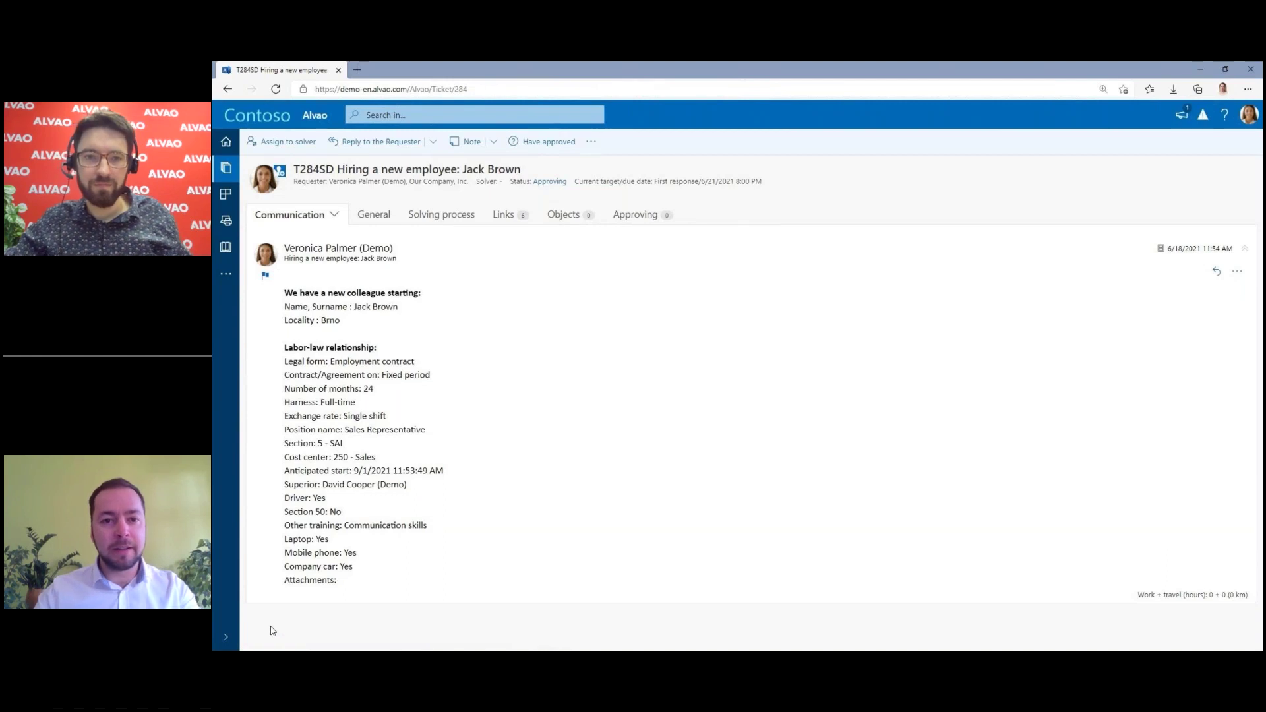
Step: Open the Links tab of request T284SD to list its six child requests
left_click(504, 215)
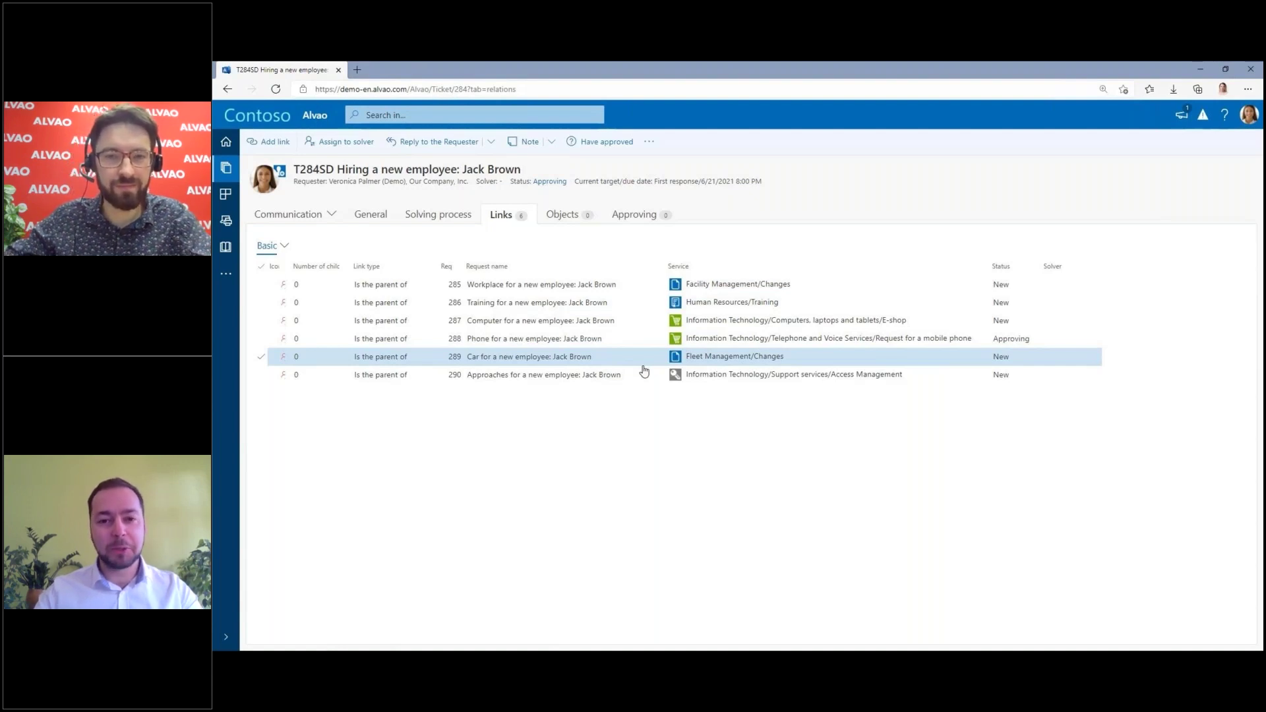
Step: Switch to the PowerPoint slideshow's closing 'Thank you for your time' slide
key("alt+Tab")
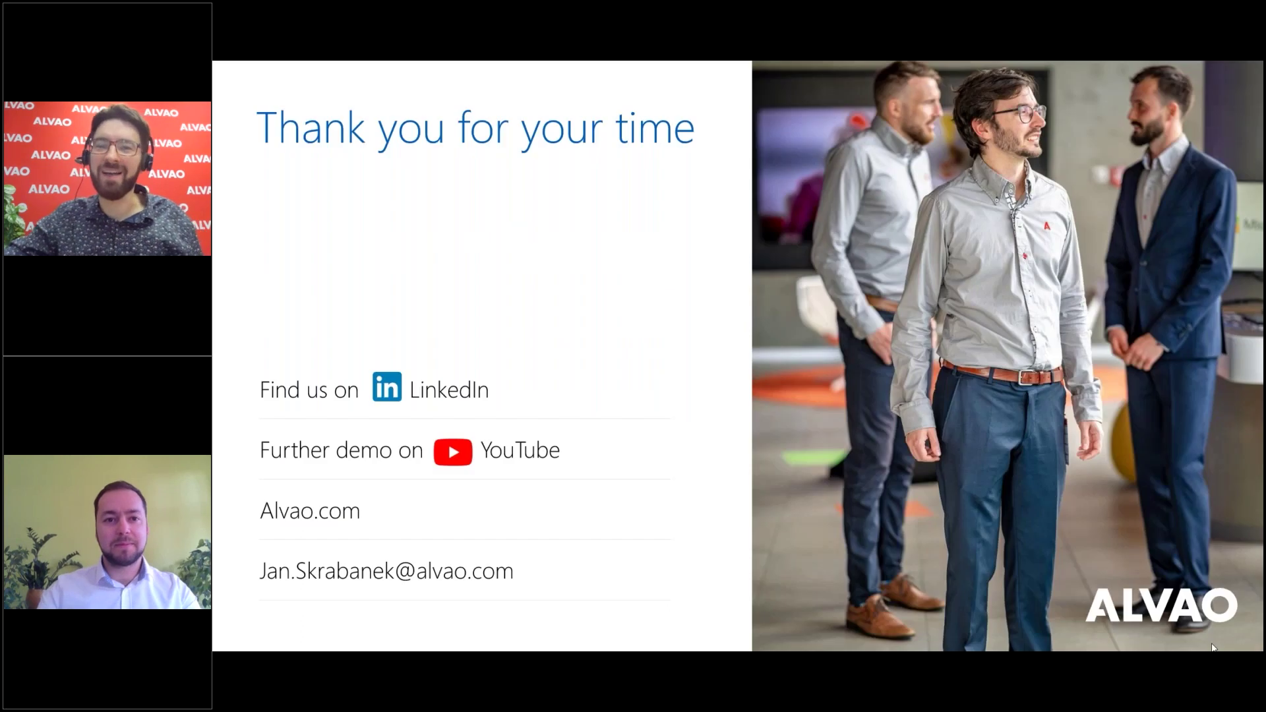